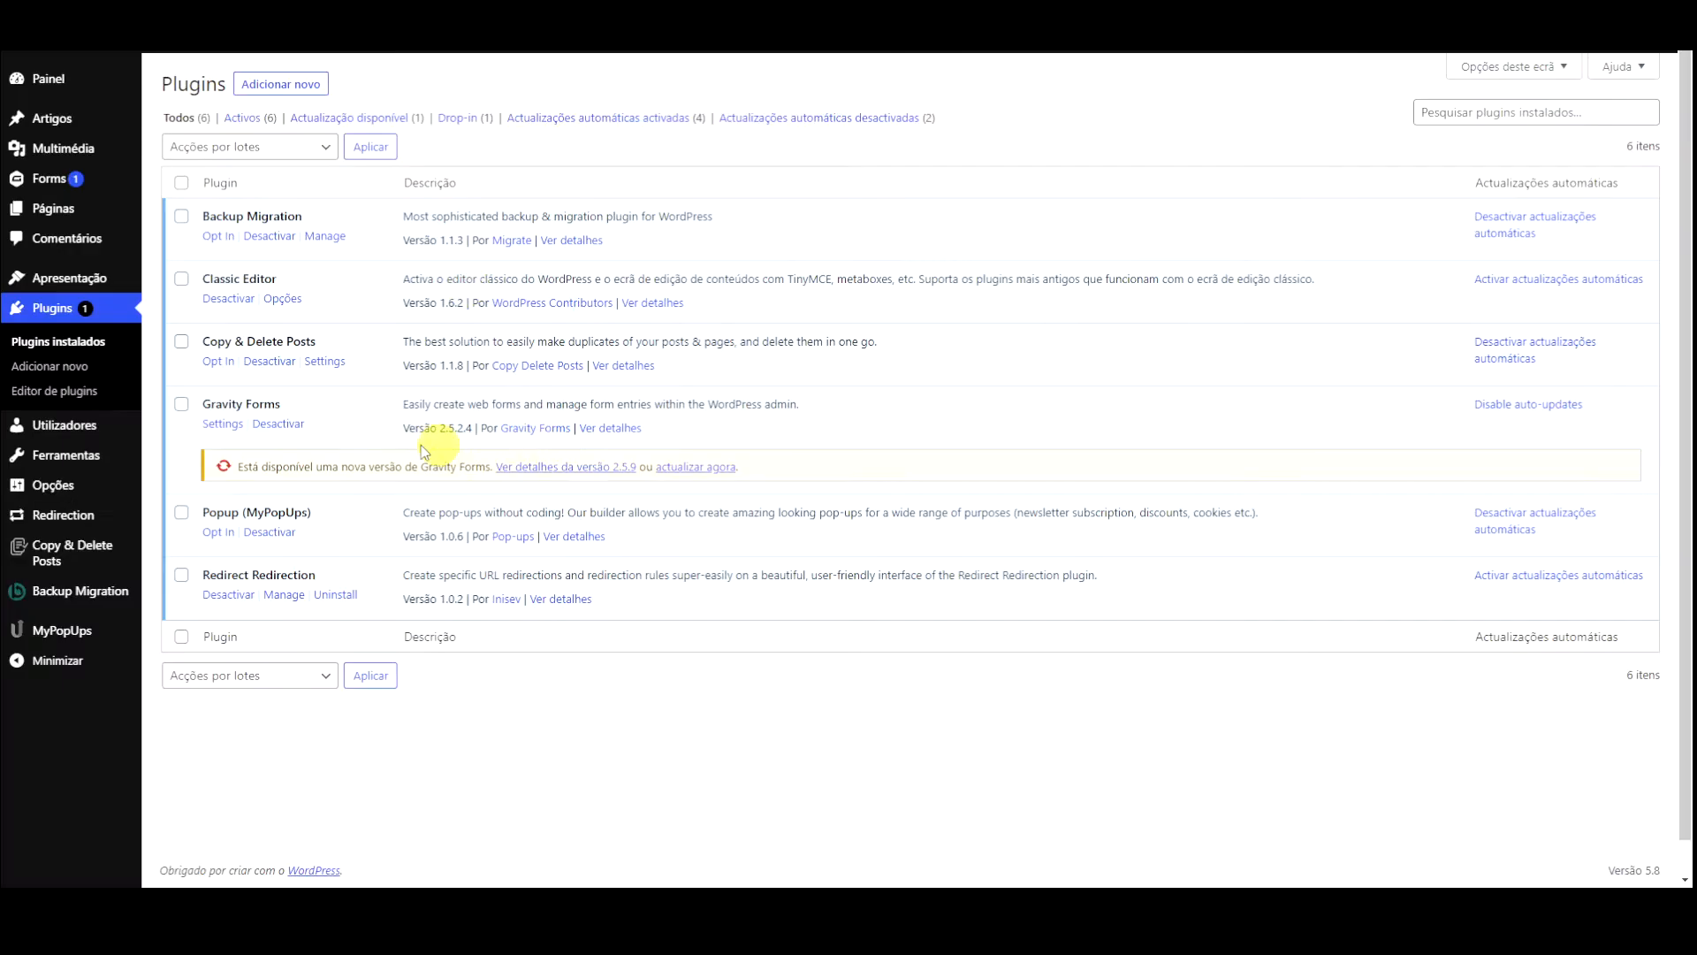
# Step: Find Gravity Forms among the installed plugins and look over the product fields of the "Faça sua encomenda" form
pyautogui.moveTo(200, 399); pyautogui.dragTo(295, 403)
pyautogui.click(312, 410)
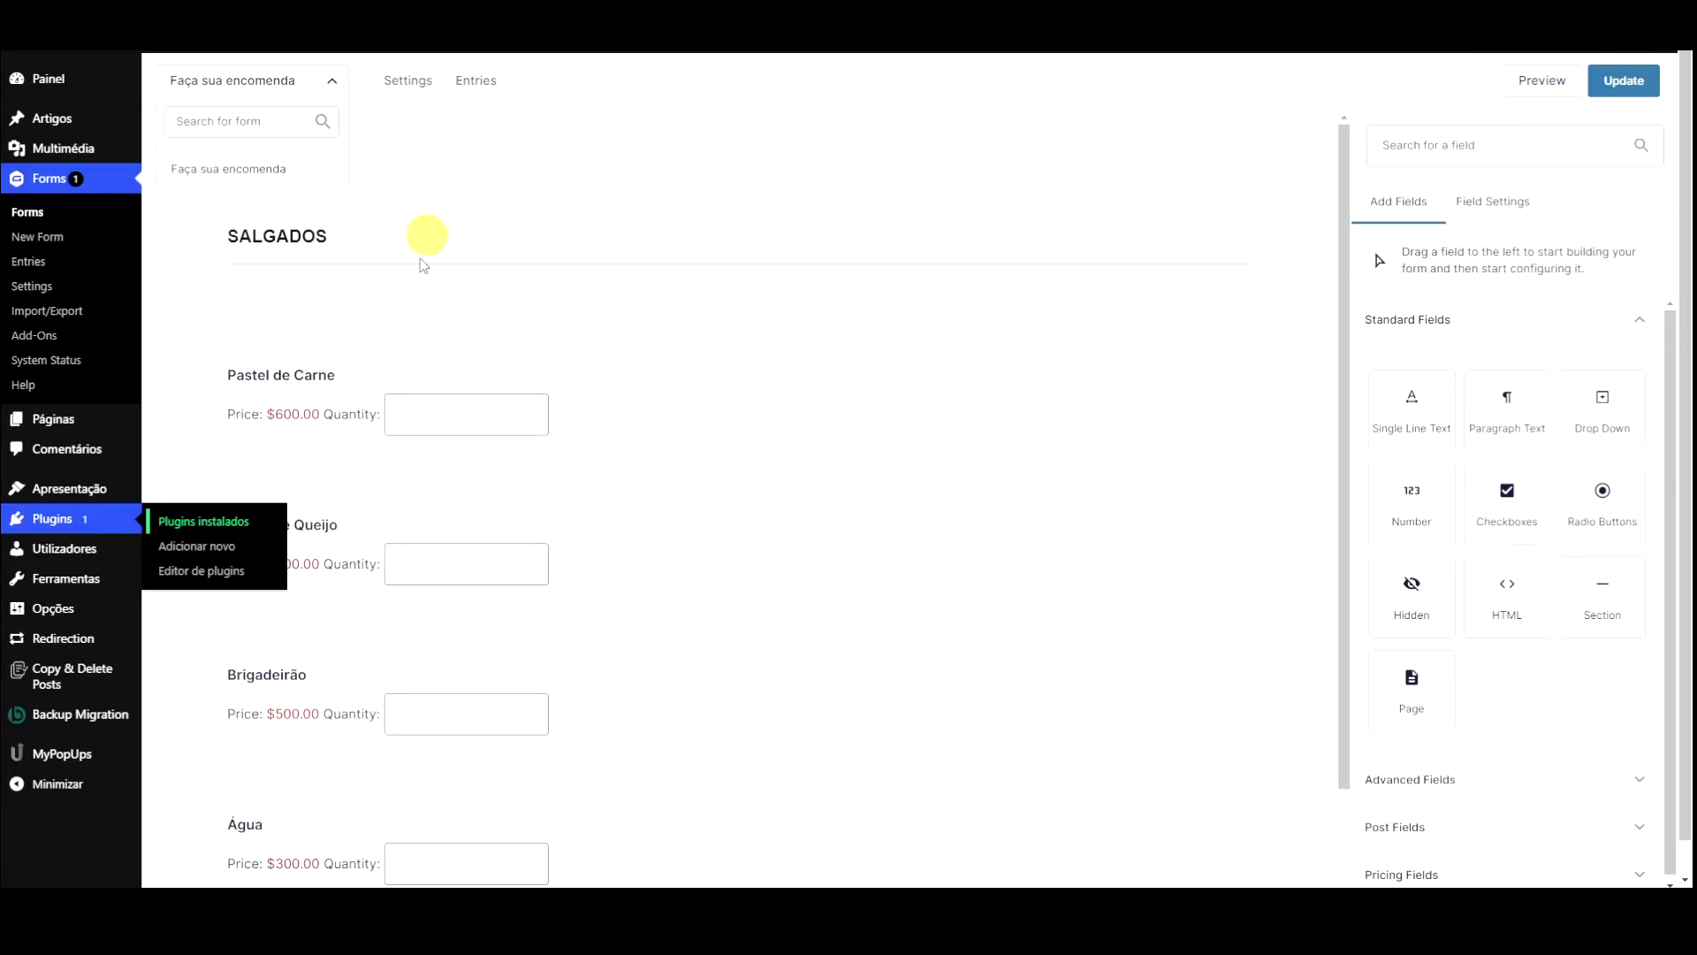
pyautogui.click(332, 87)
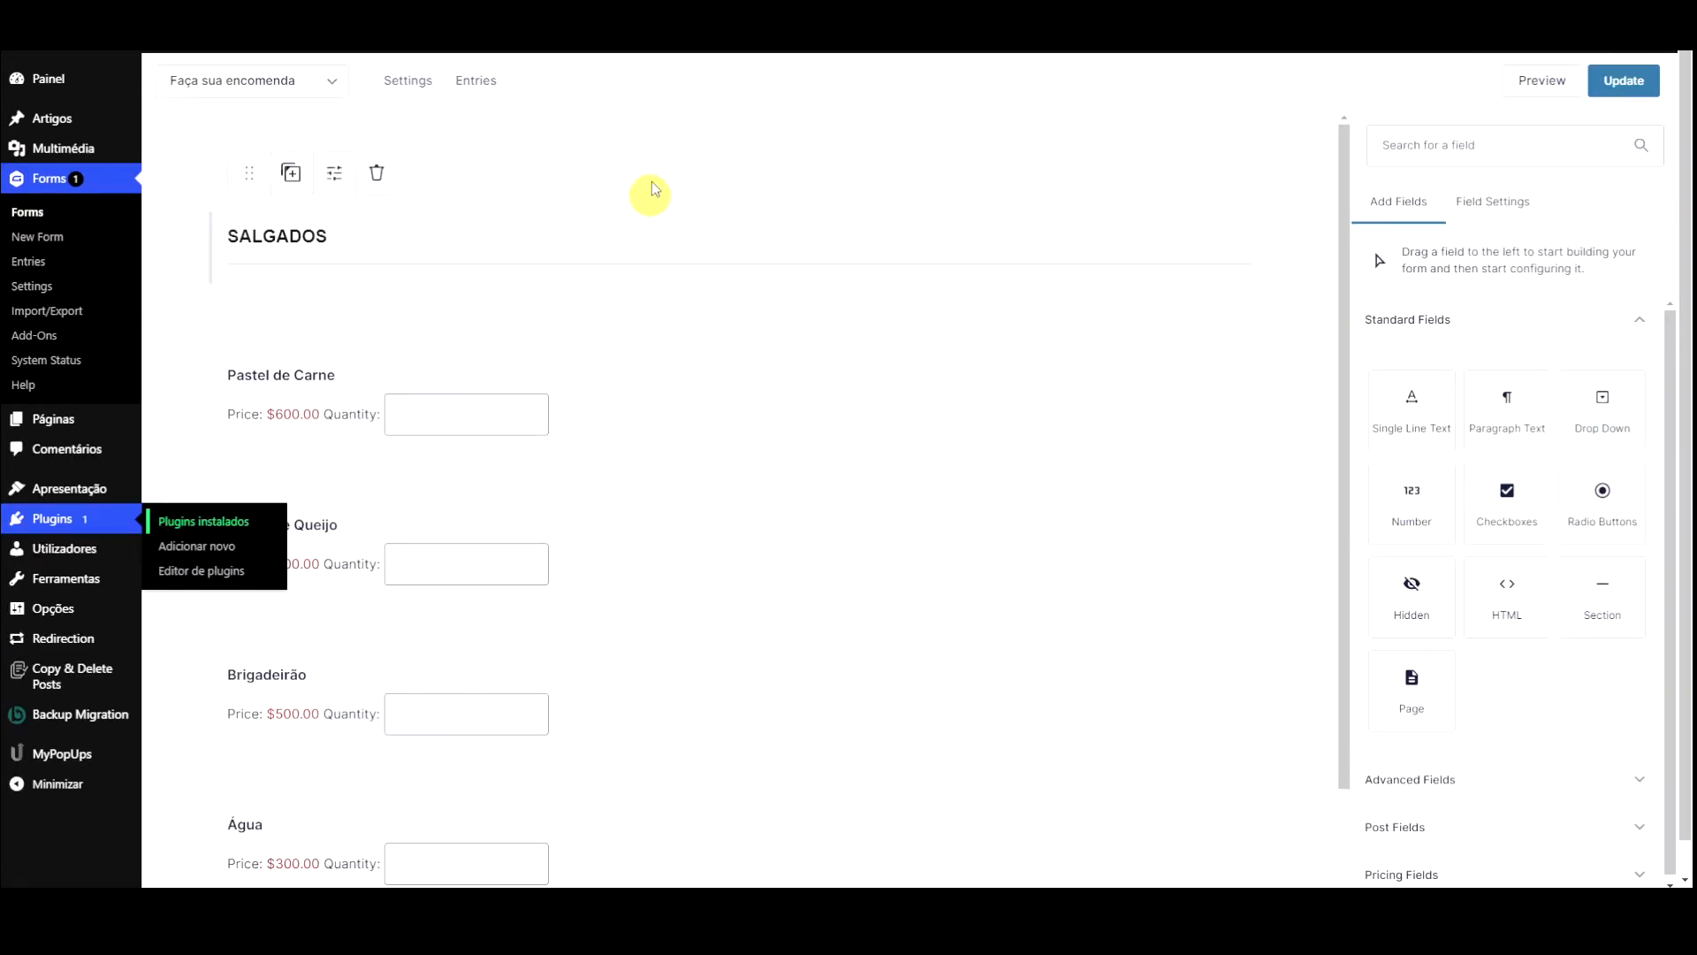
pyautogui.scroll(-3, 524, 472)
pyautogui.scroll(3, 523, 477)
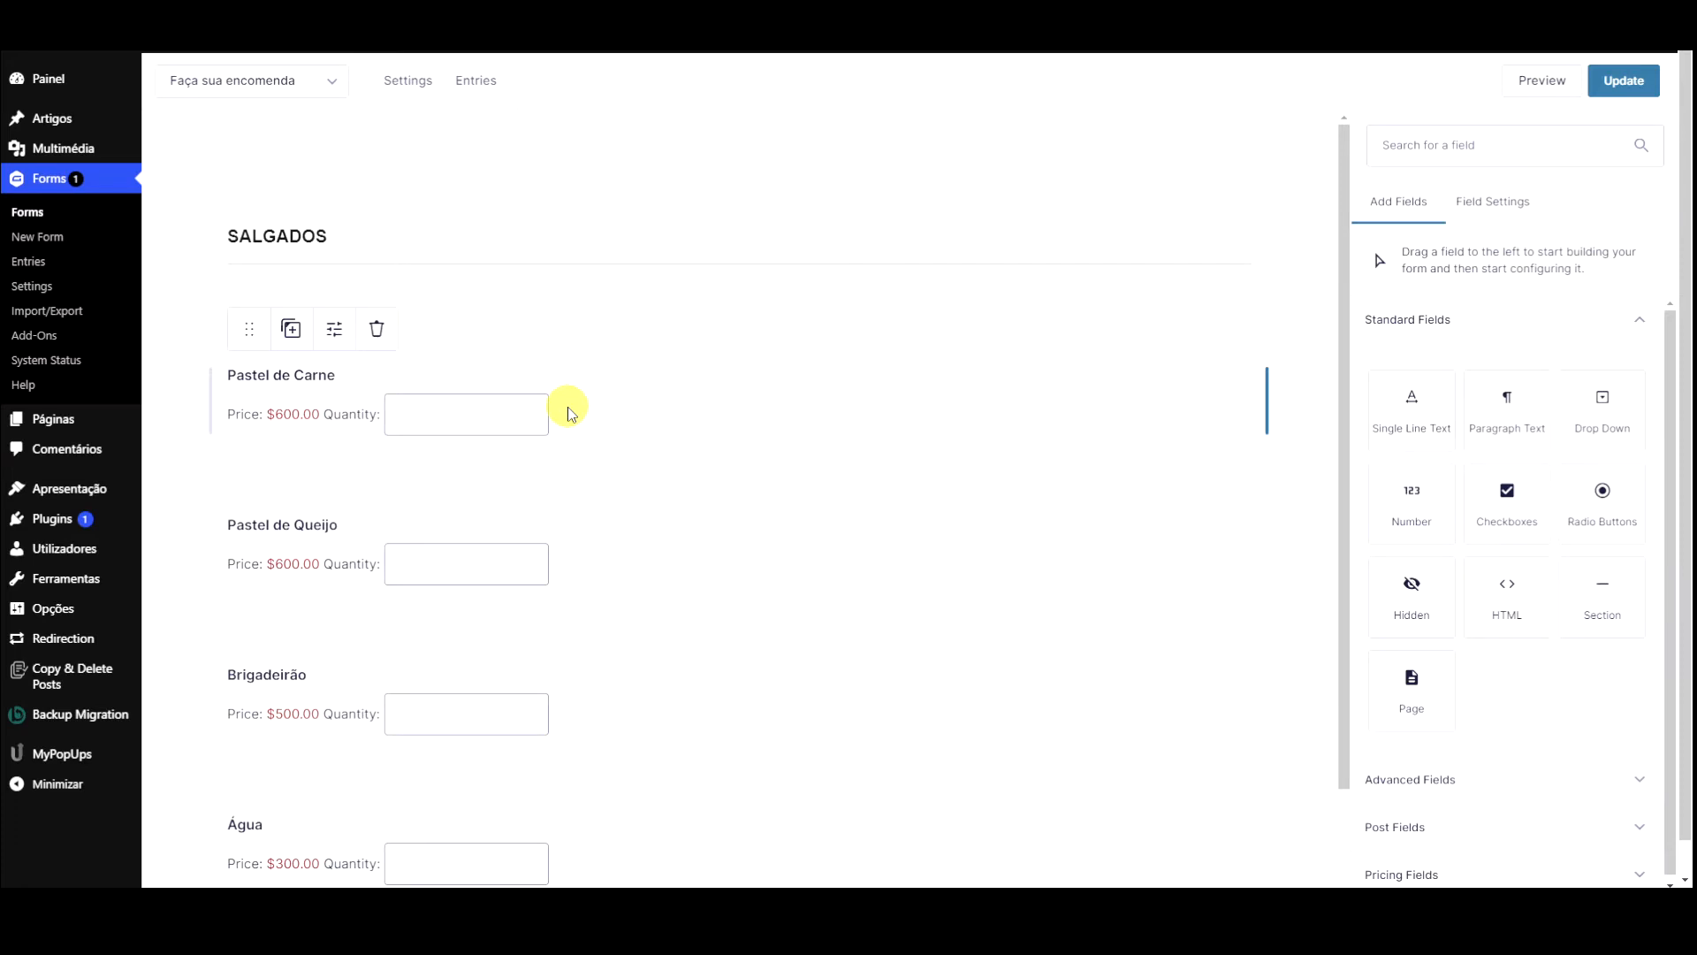
pyautogui.scroll(-1, 765, 466)
pyautogui.scroll(-2, 766, 466)
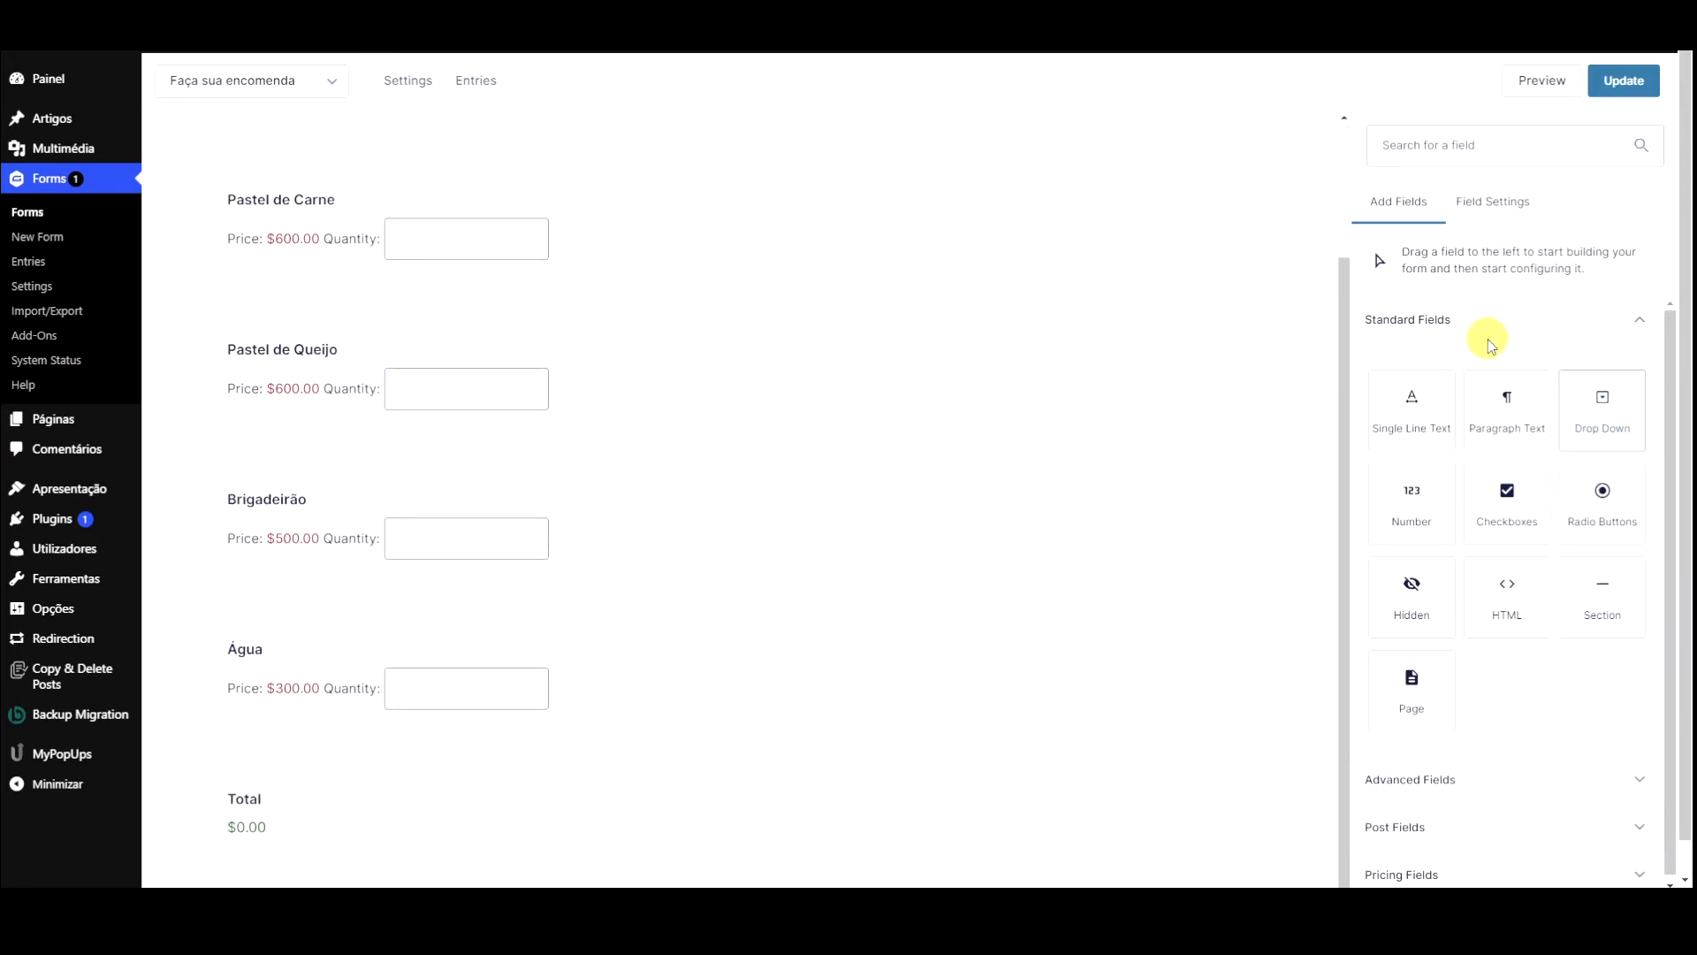
# Step: Add a Product field from the pricing fields between the Água product and the Total
pyautogui.scroll(-2, 1460, 400)
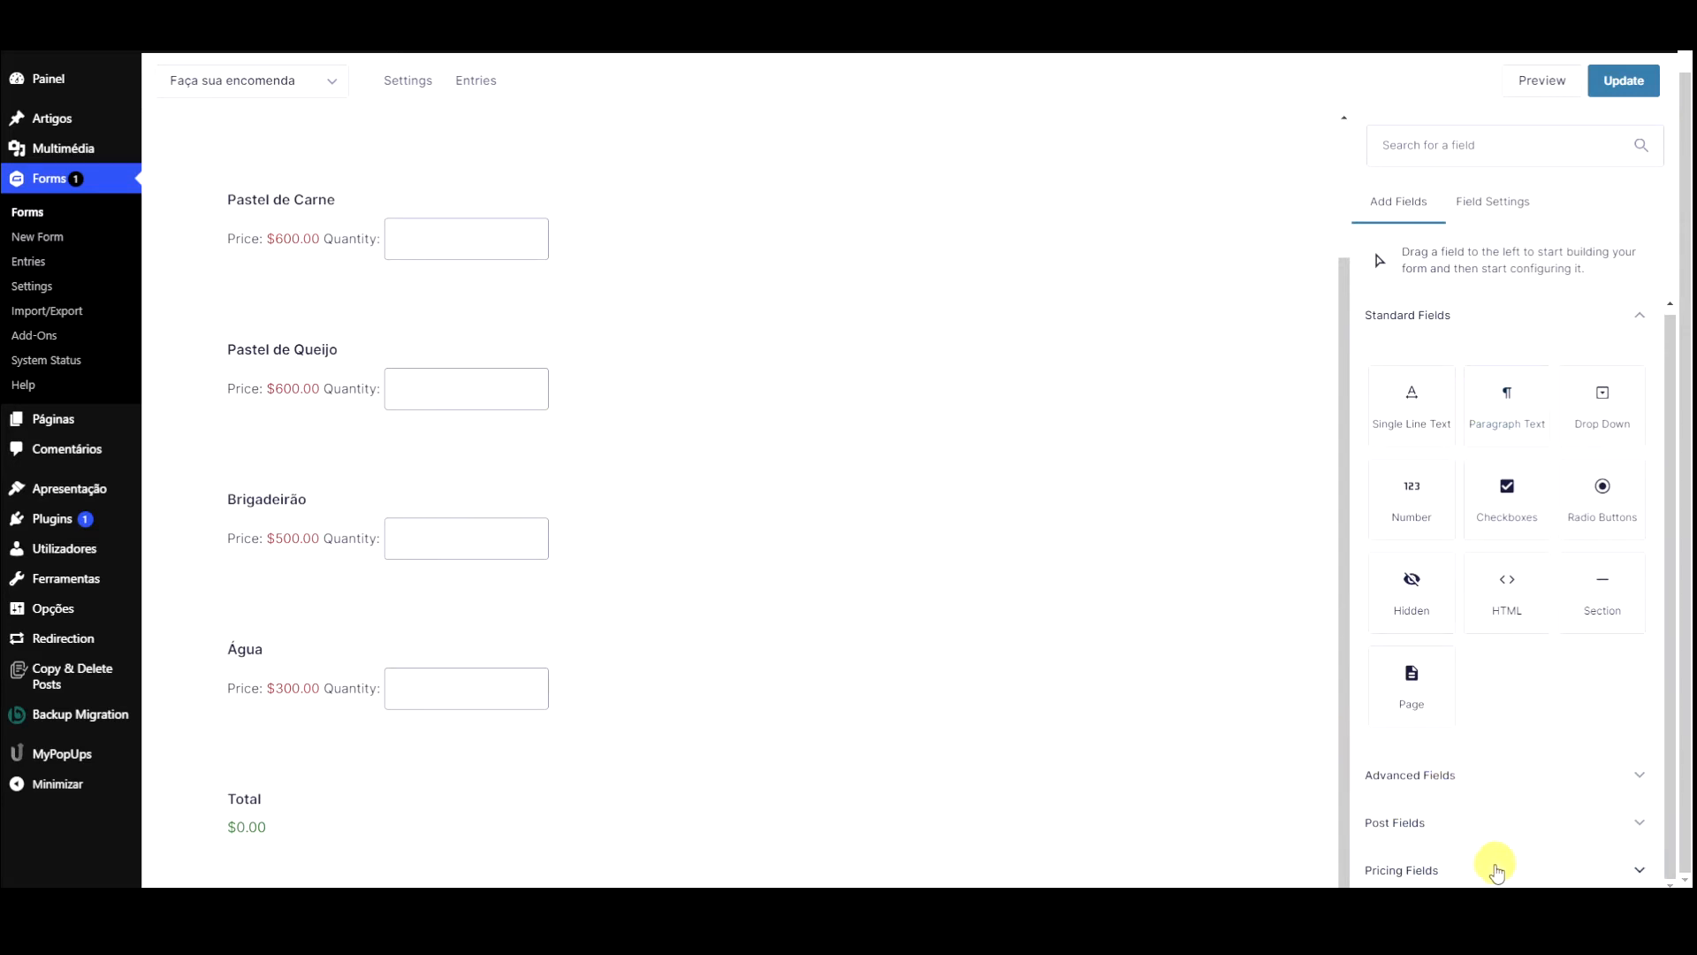
pyautogui.click(1418, 870)
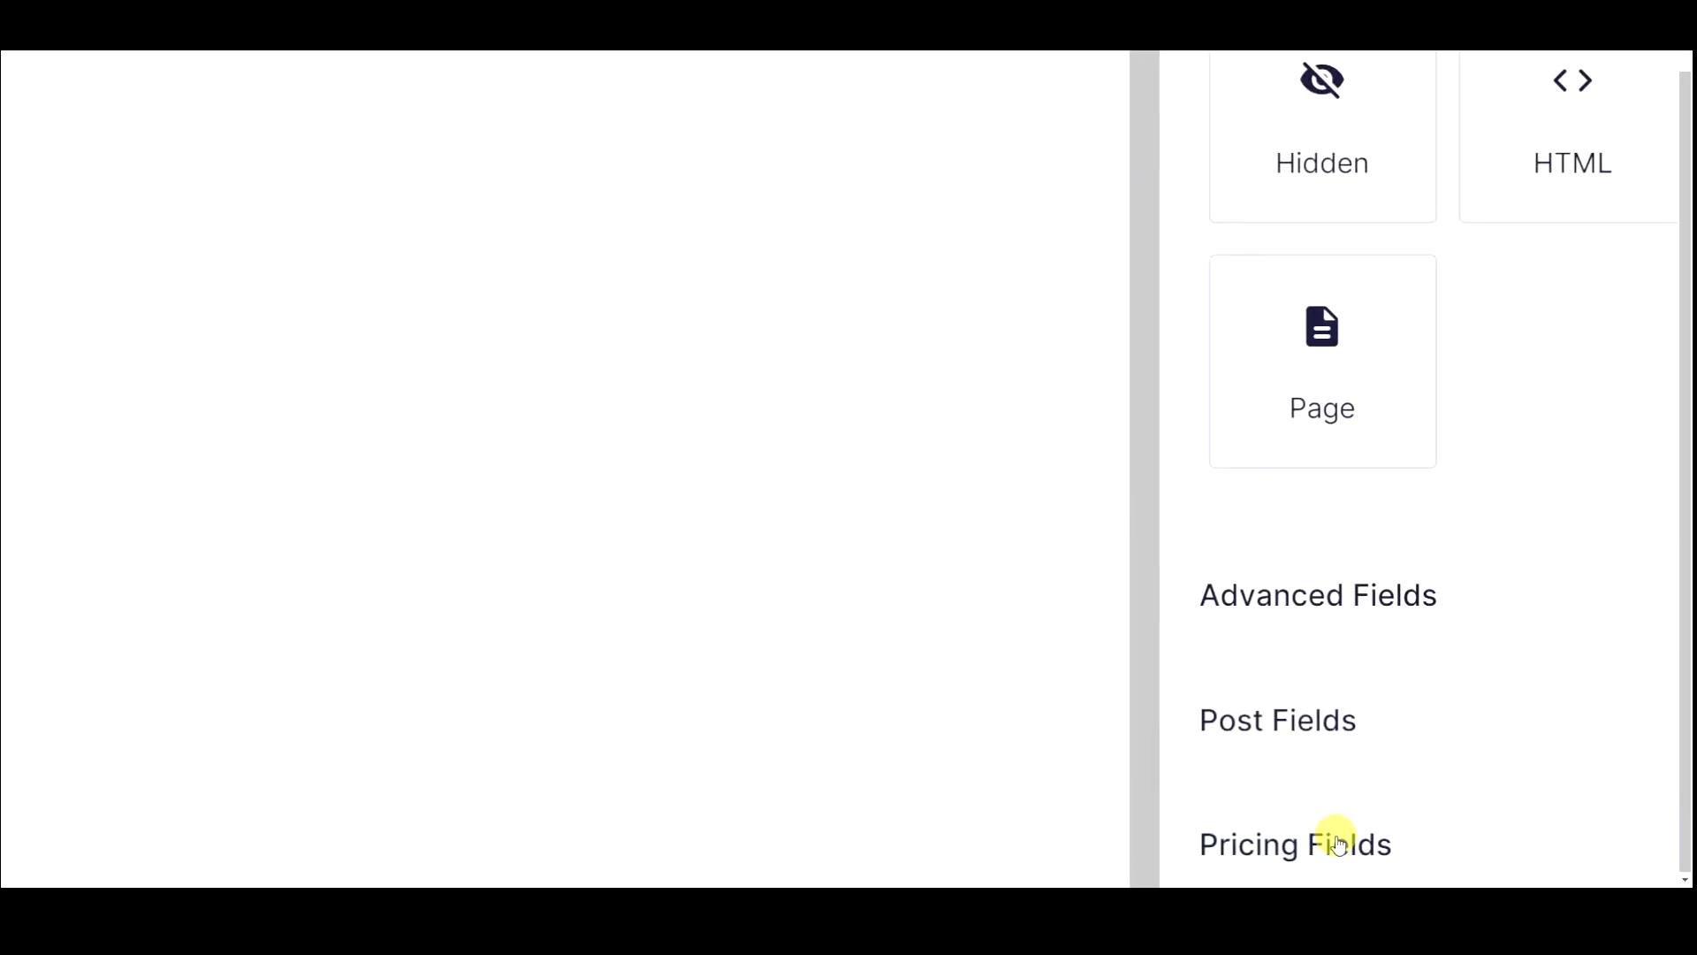
pyautogui.scroll(-5, 1405, 818)
pyautogui.scroll(-3, 1483, 775)
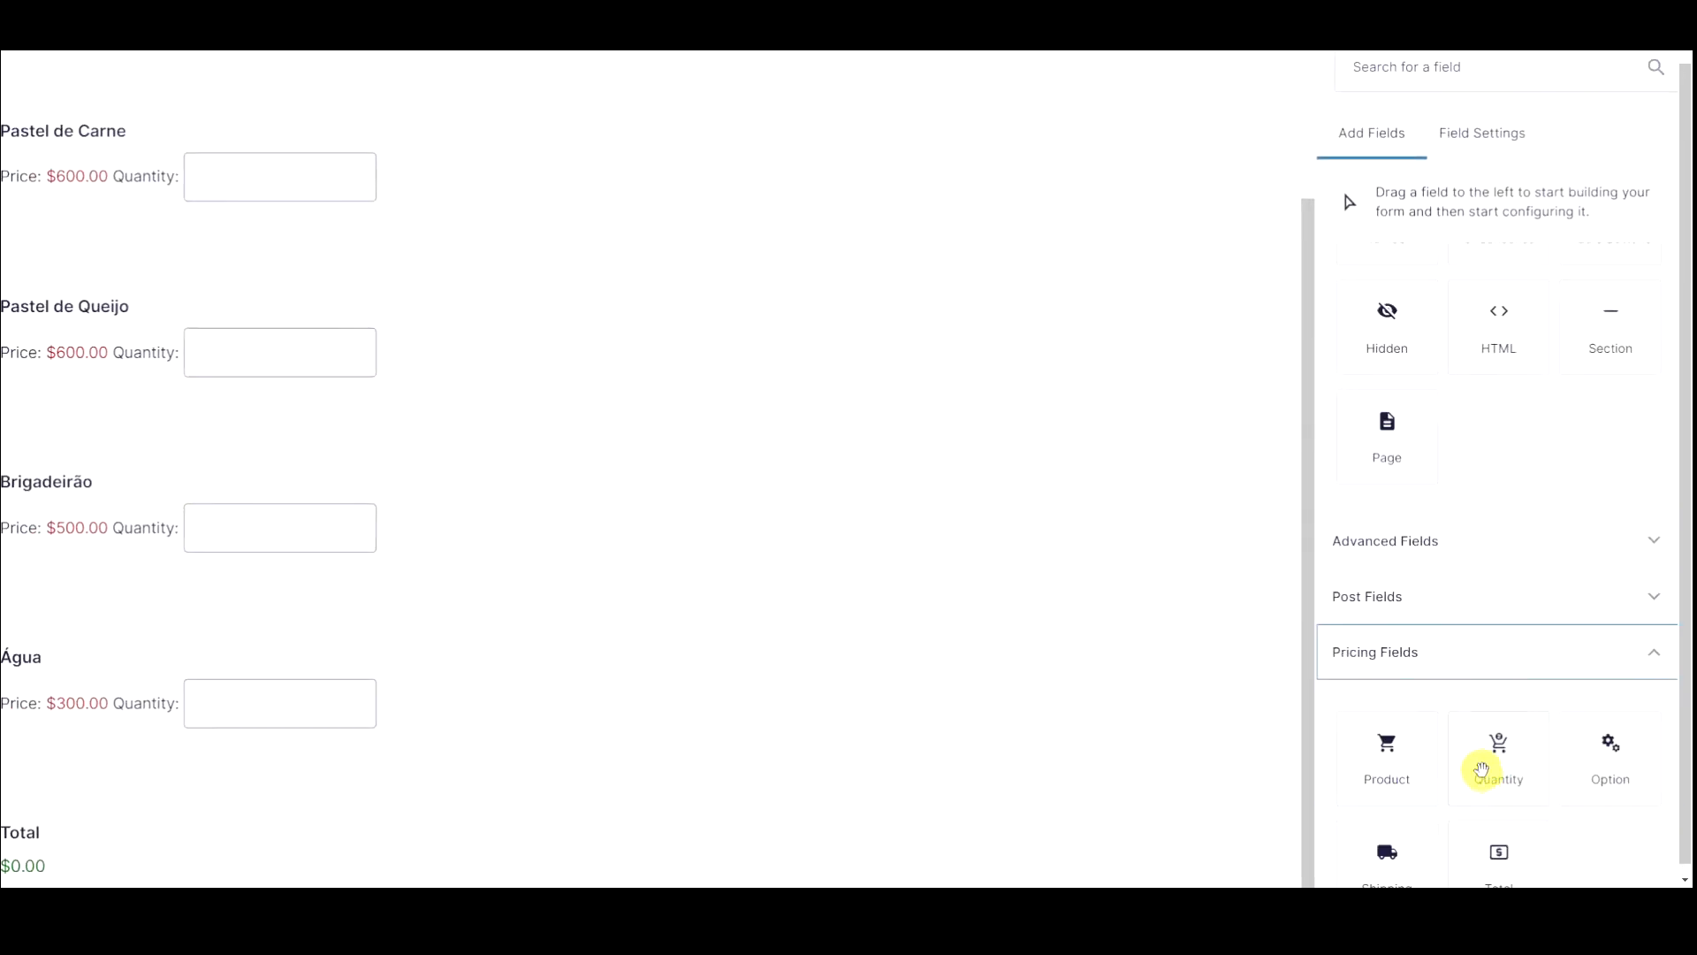
pyautogui.scroll(5, 1563, 766)
pyautogui.hscroll(2, 1562, 767)
pyautogui.scroll(-2, 1563, 766)
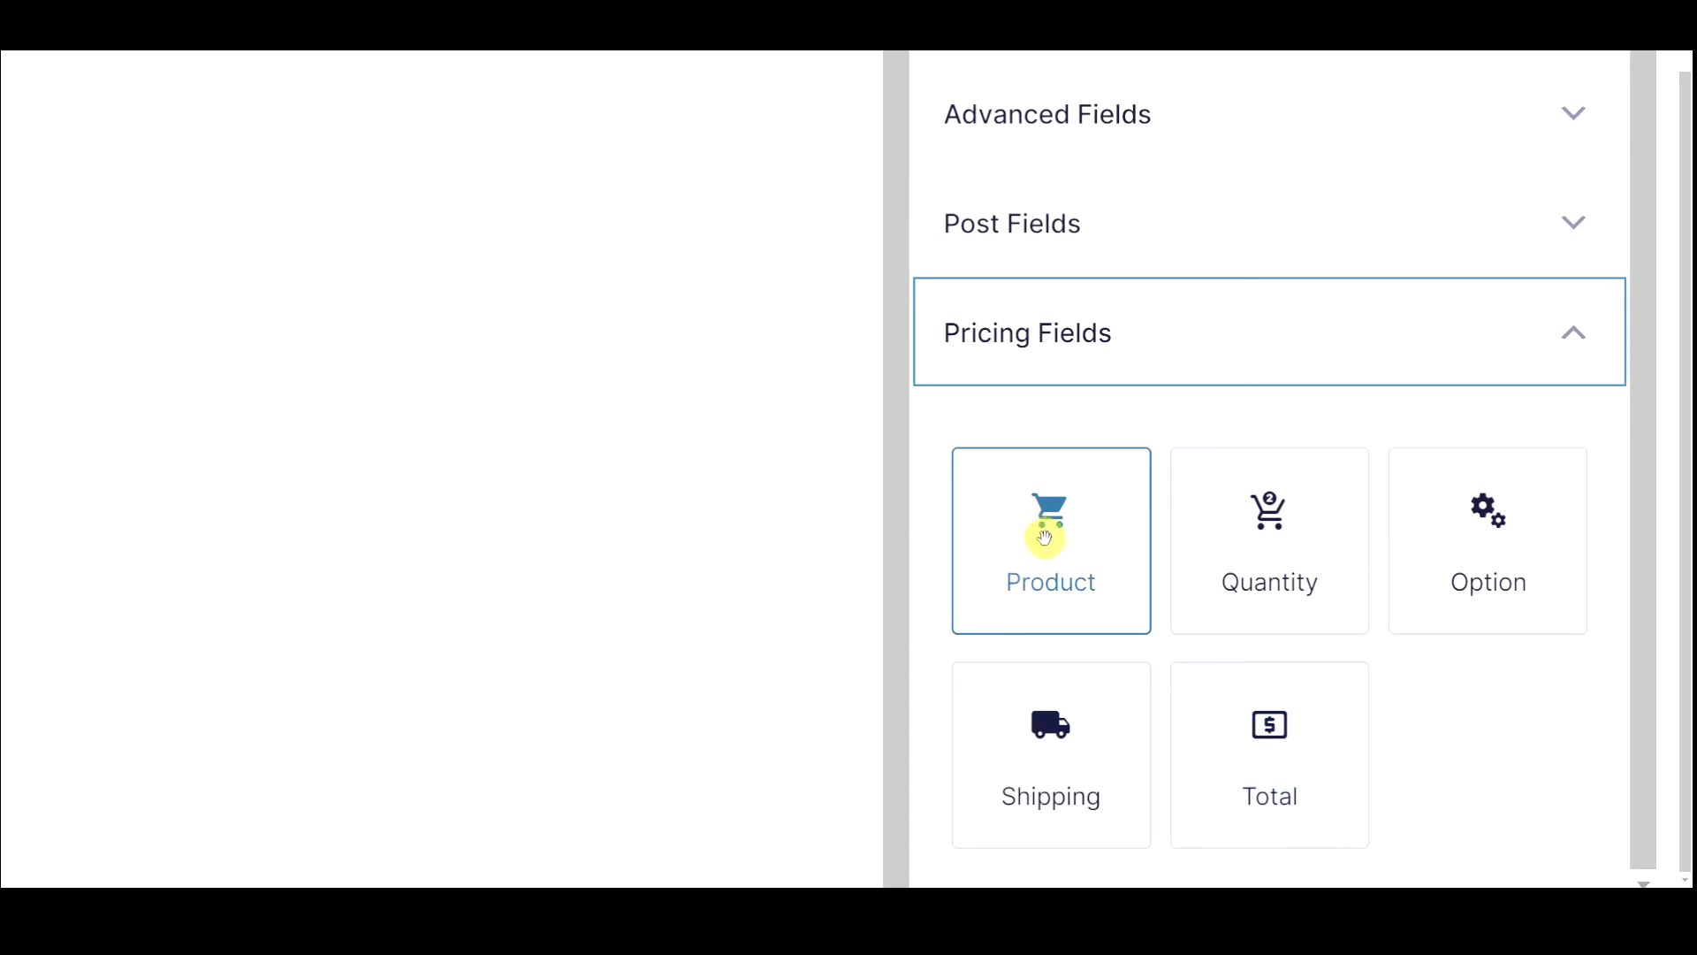
pyautogui.scroll(-4, 1060, 535)
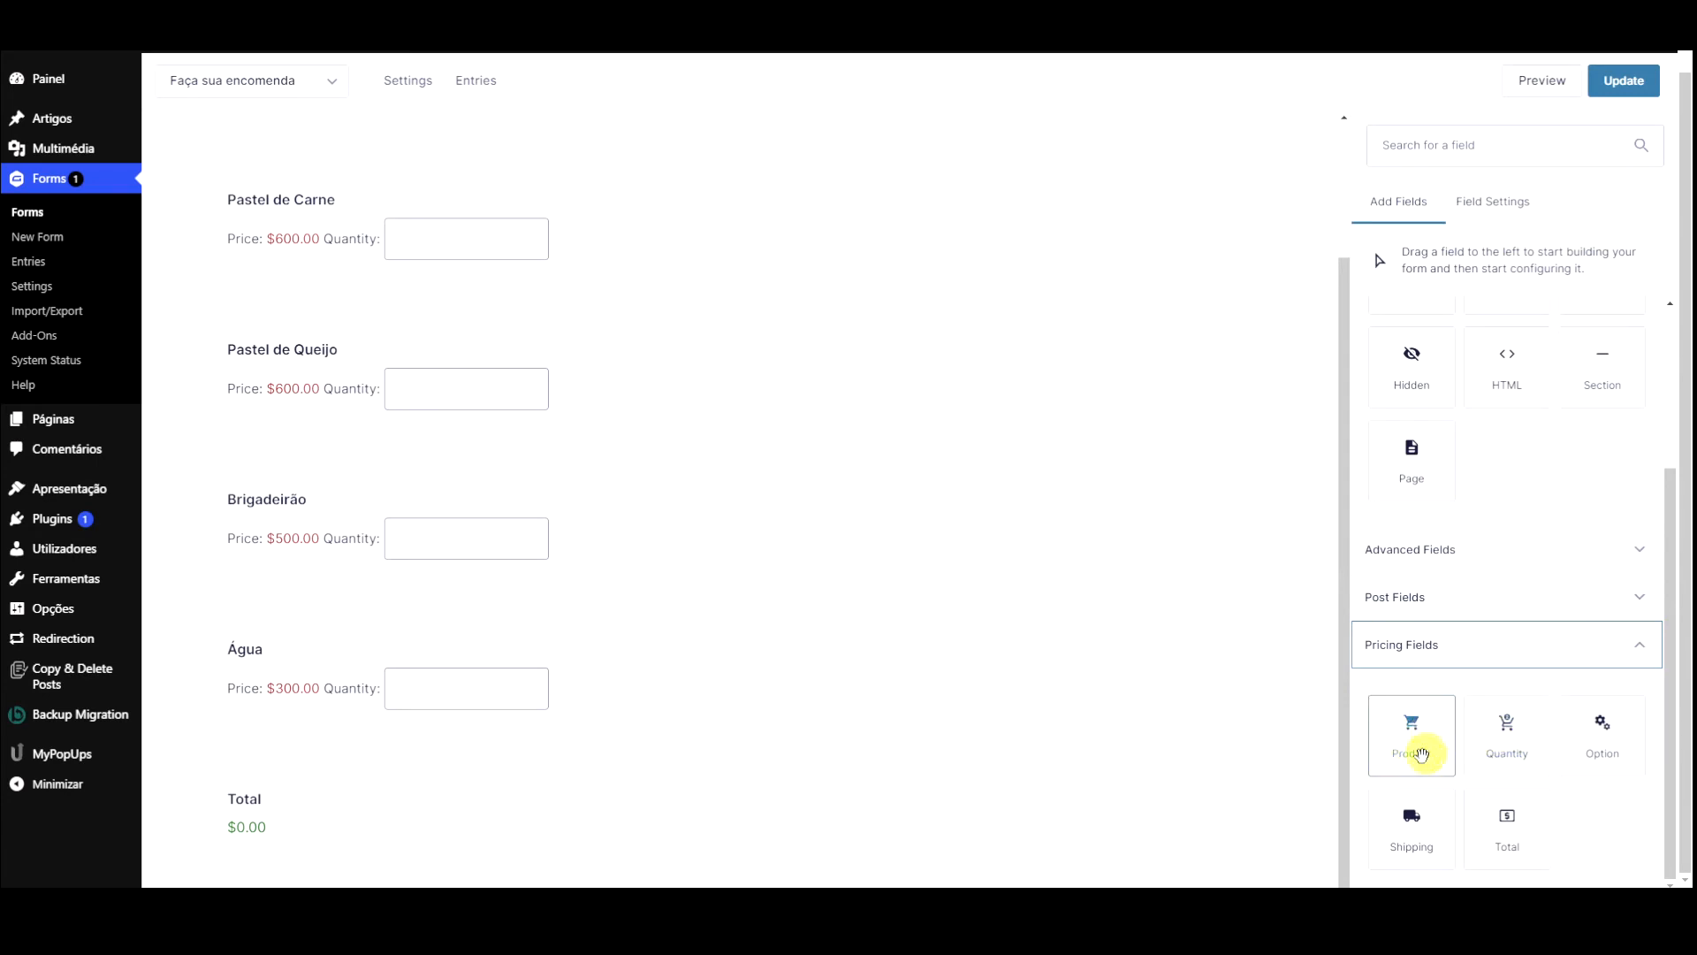
pyautogui.moveTo(1419, 735); pyautogui.dragTo(404, 686)
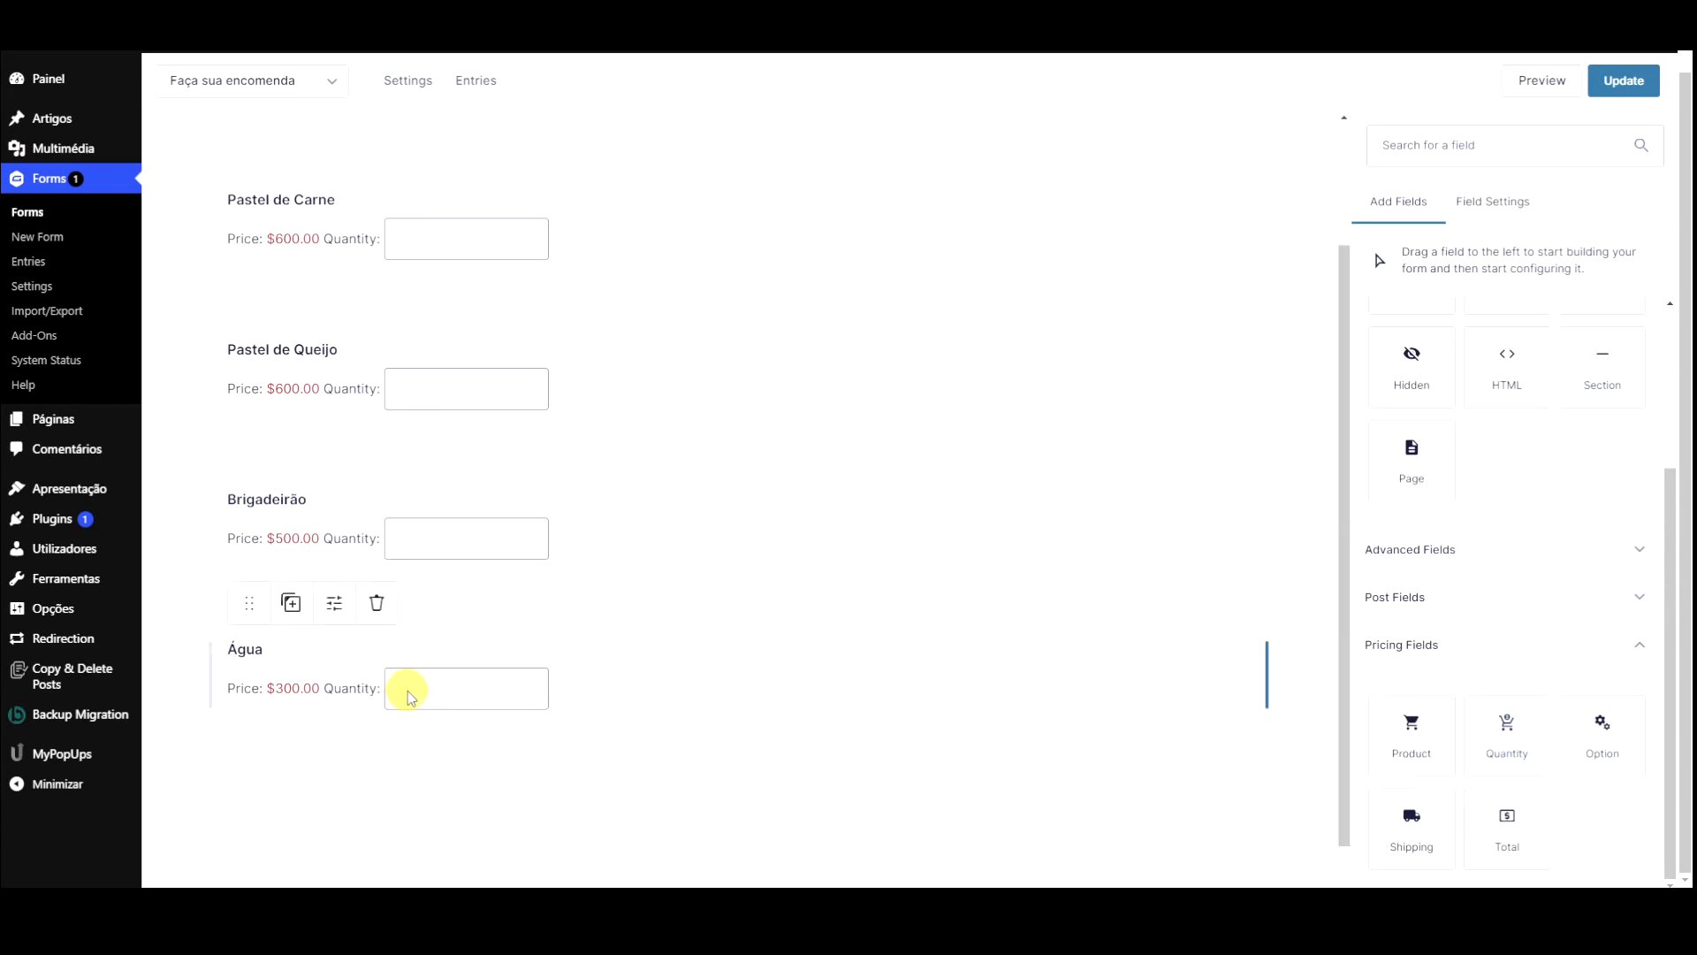
pyautogui.scroll(-2, 650, 610)
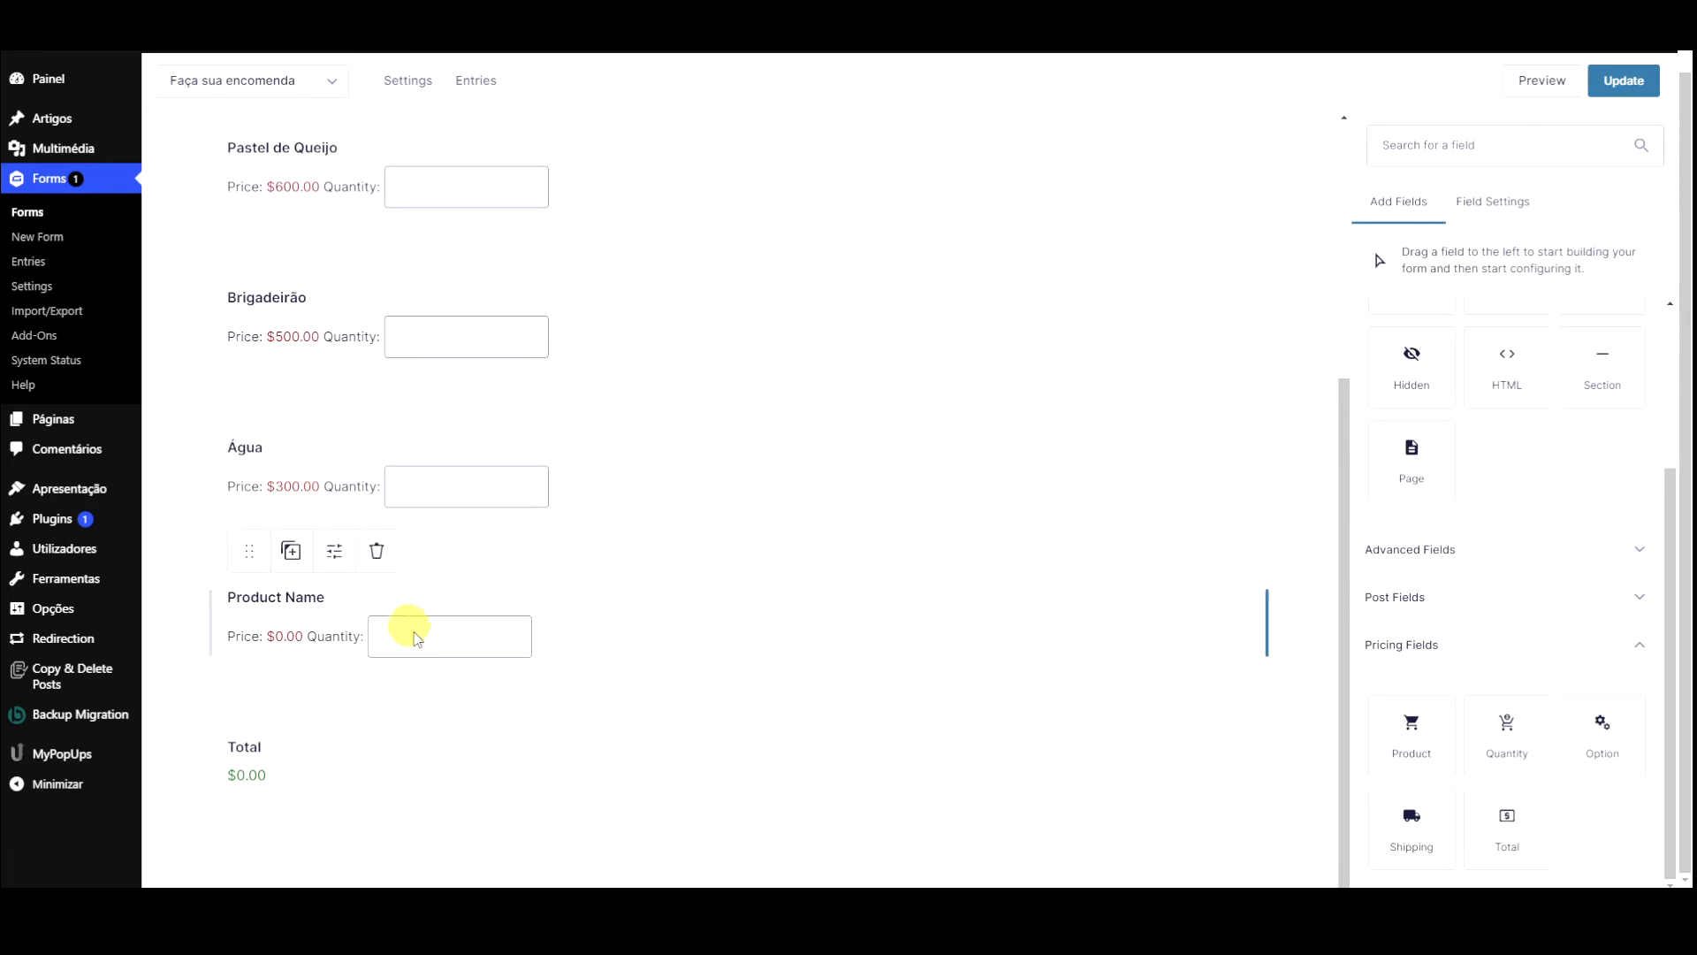
# Step: Set the new product field's price to $50.00 and its label to "Guraraná"
pyautogui.click(484, 644)
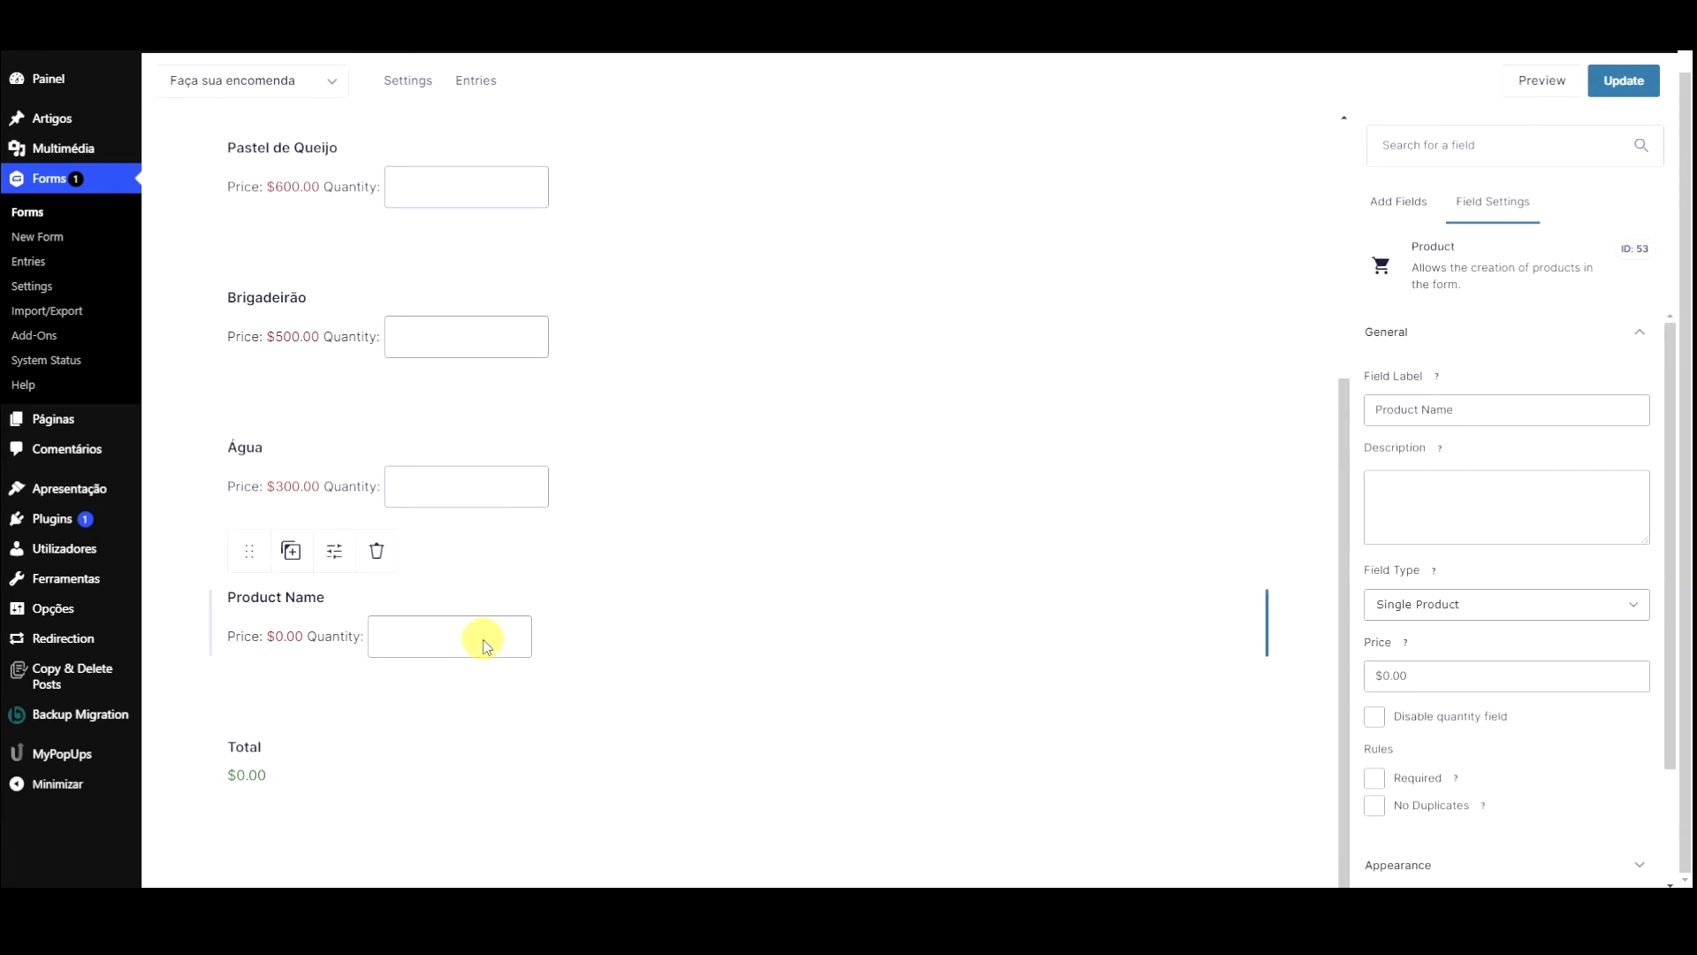
pyautogui.click(1385, 676)
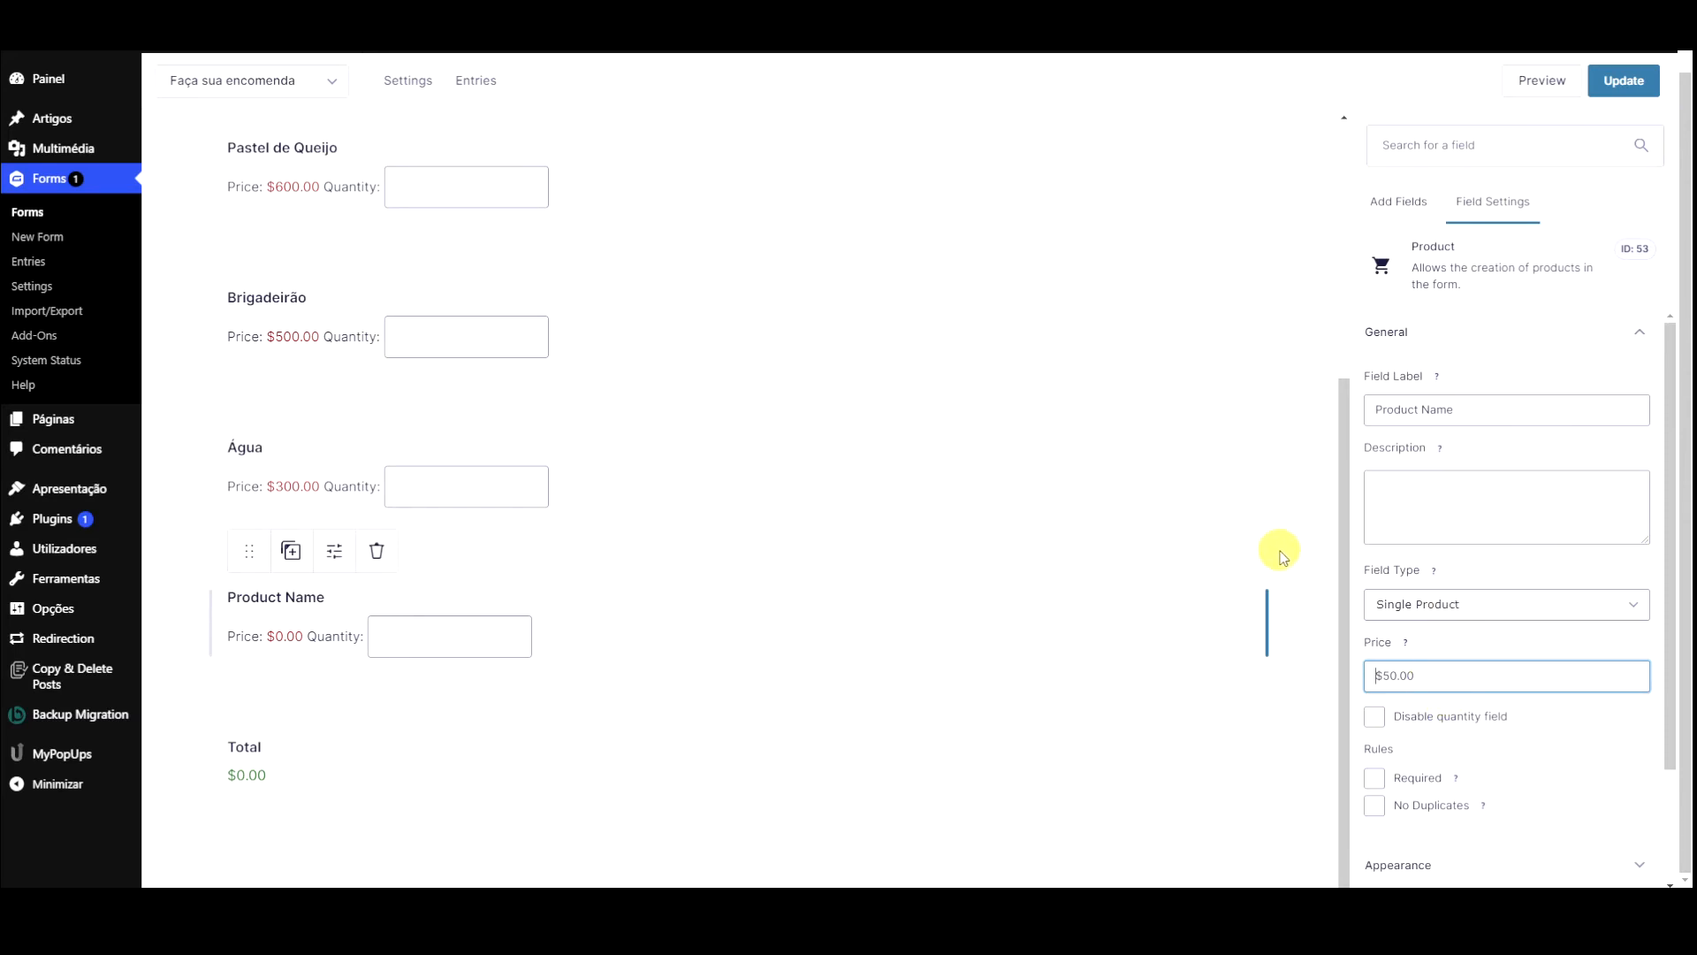
pyautogui.click(1476, 412)
pyautogui.moveTo(1477, 412); pyautogui.dragTo(1357, 407)
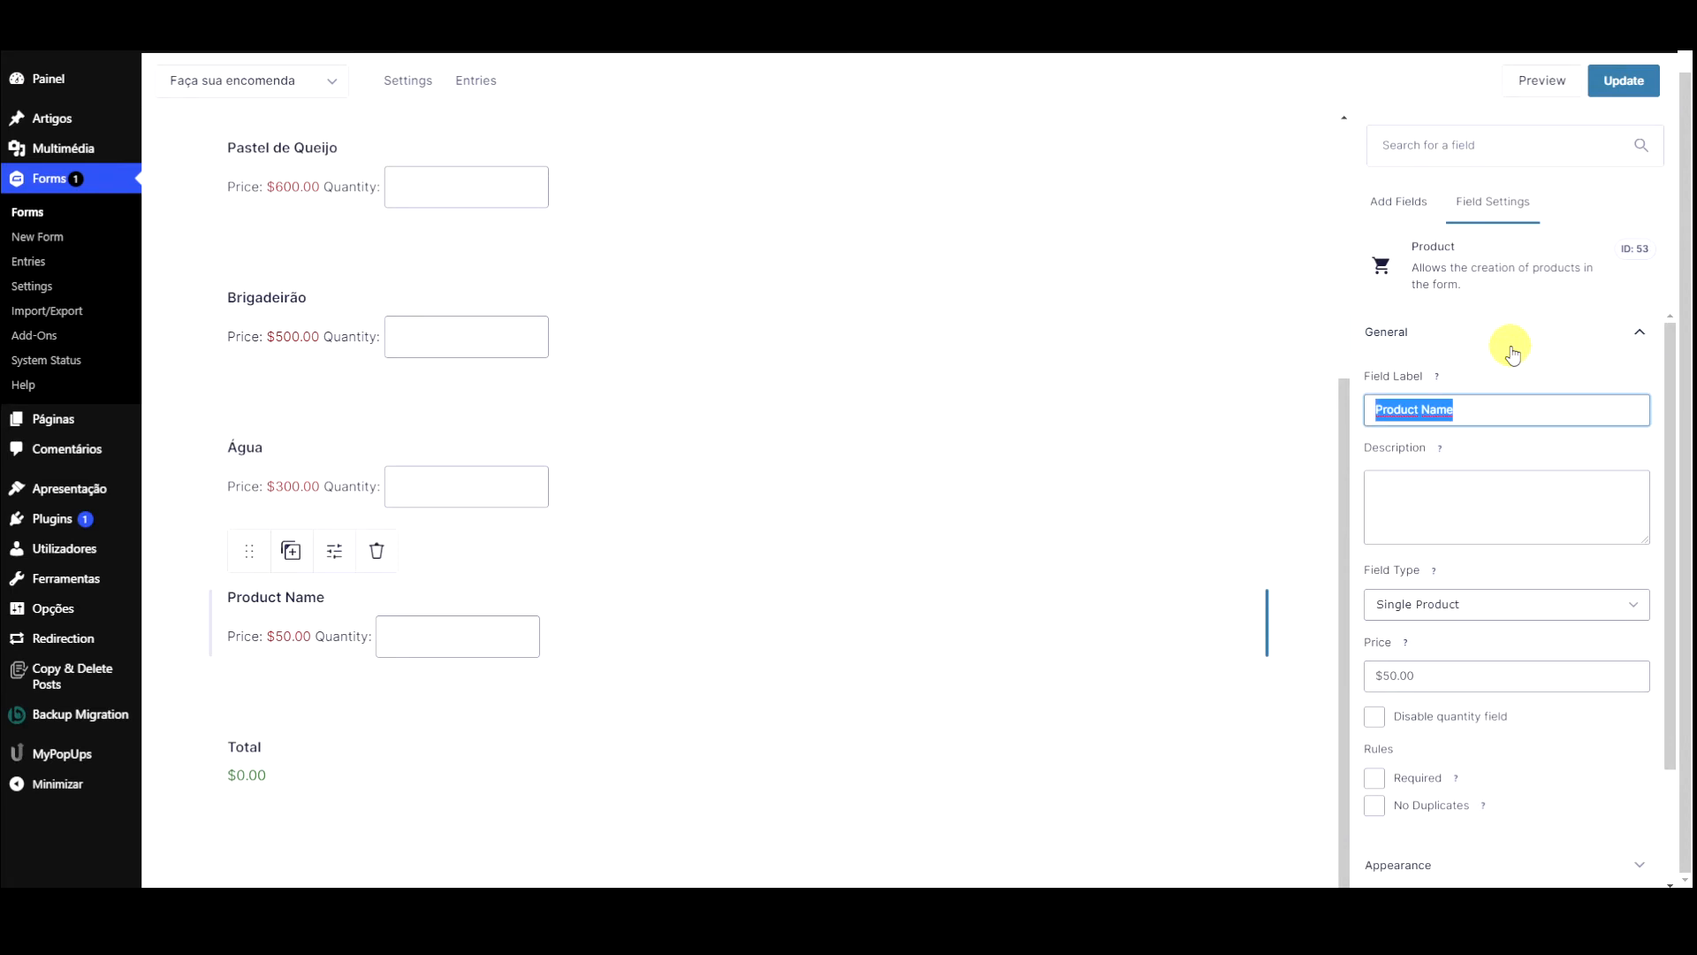
pyautogui.write('Guraraná')
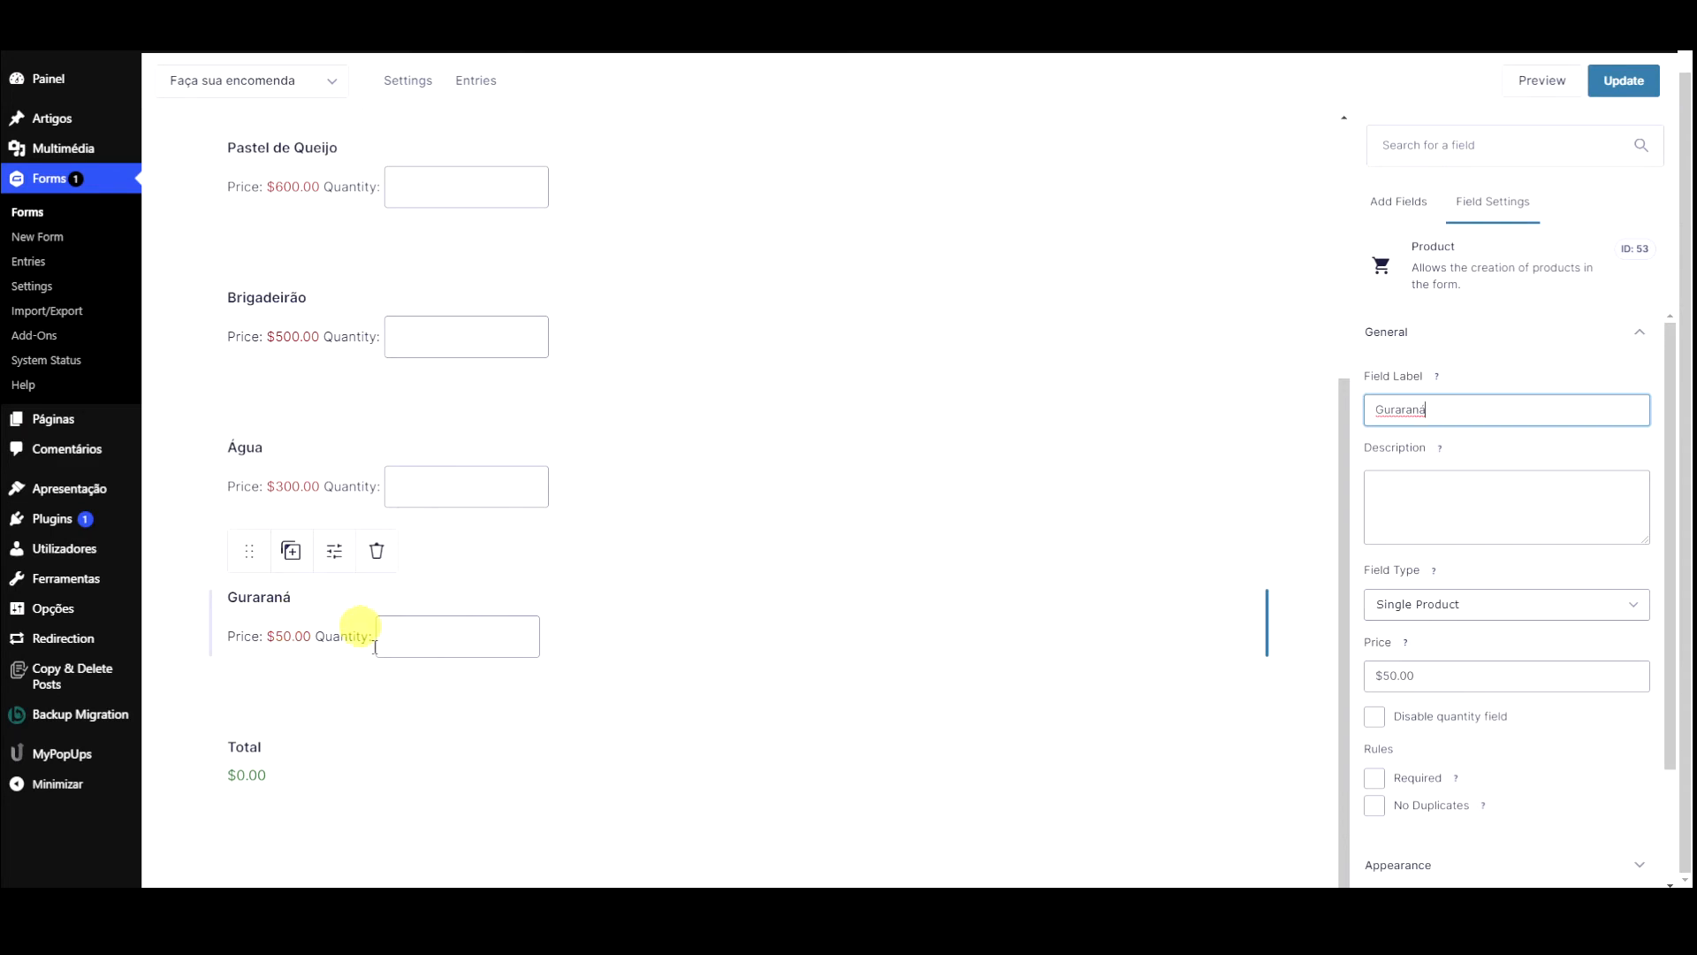
# Step: Update the form to save the new product and check it in the field list
pyautogui.click(1624, 79)
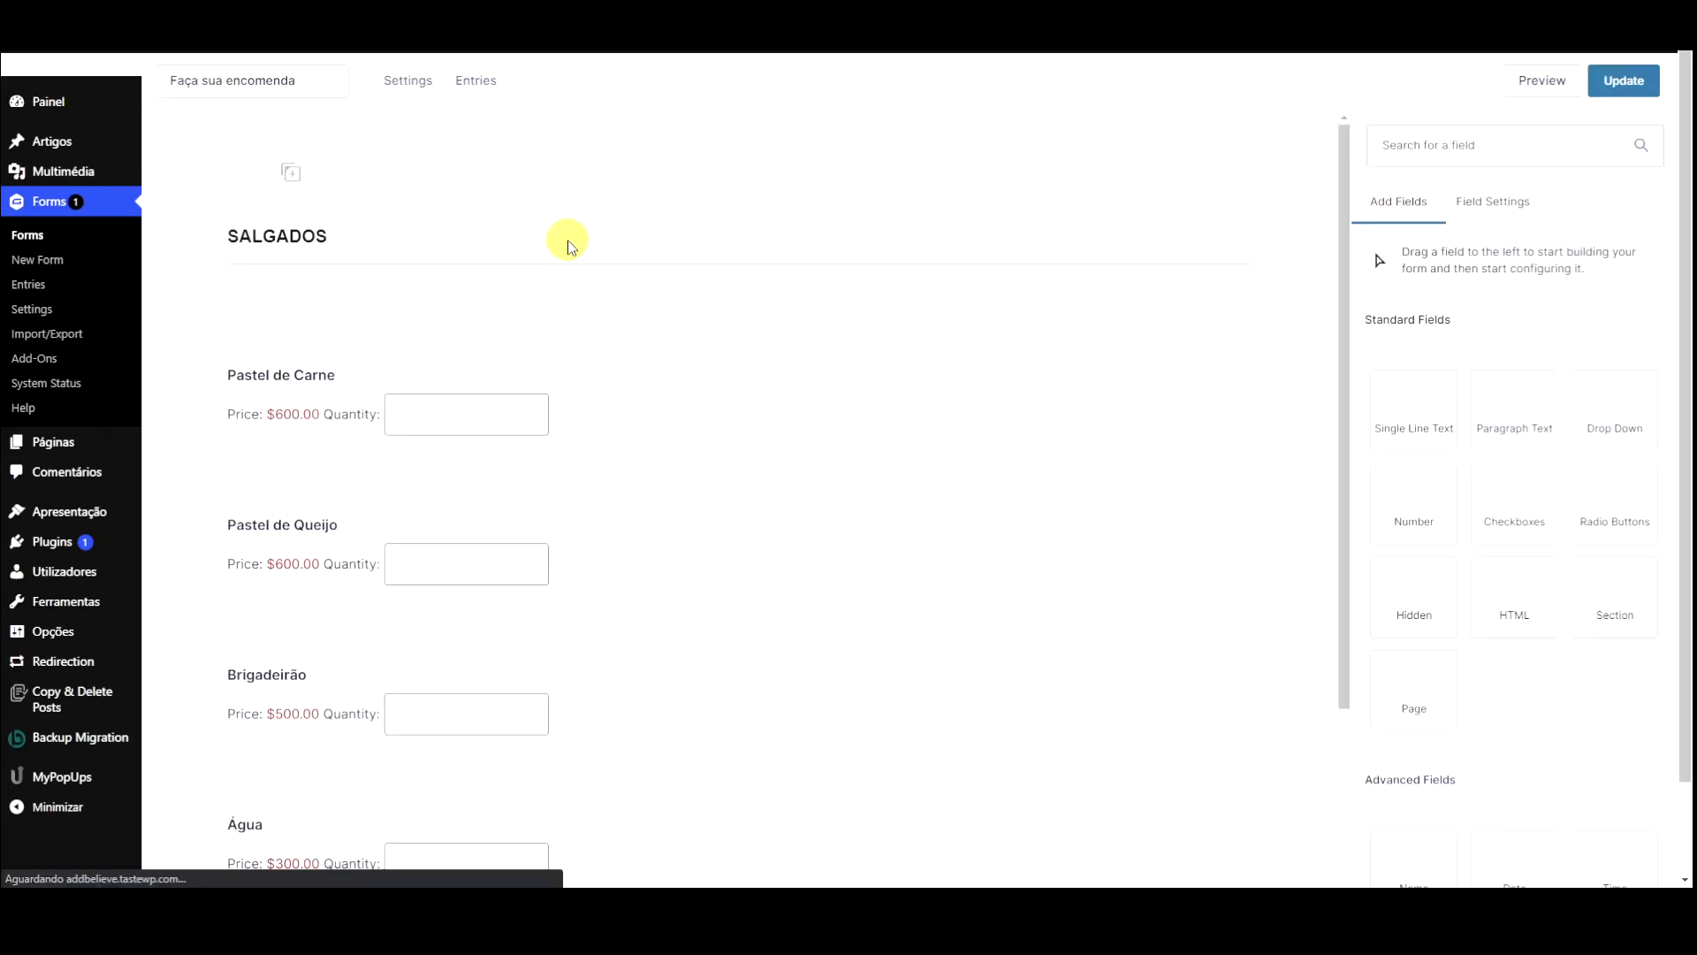
pyautogui.scroll(-2, 549, 584)
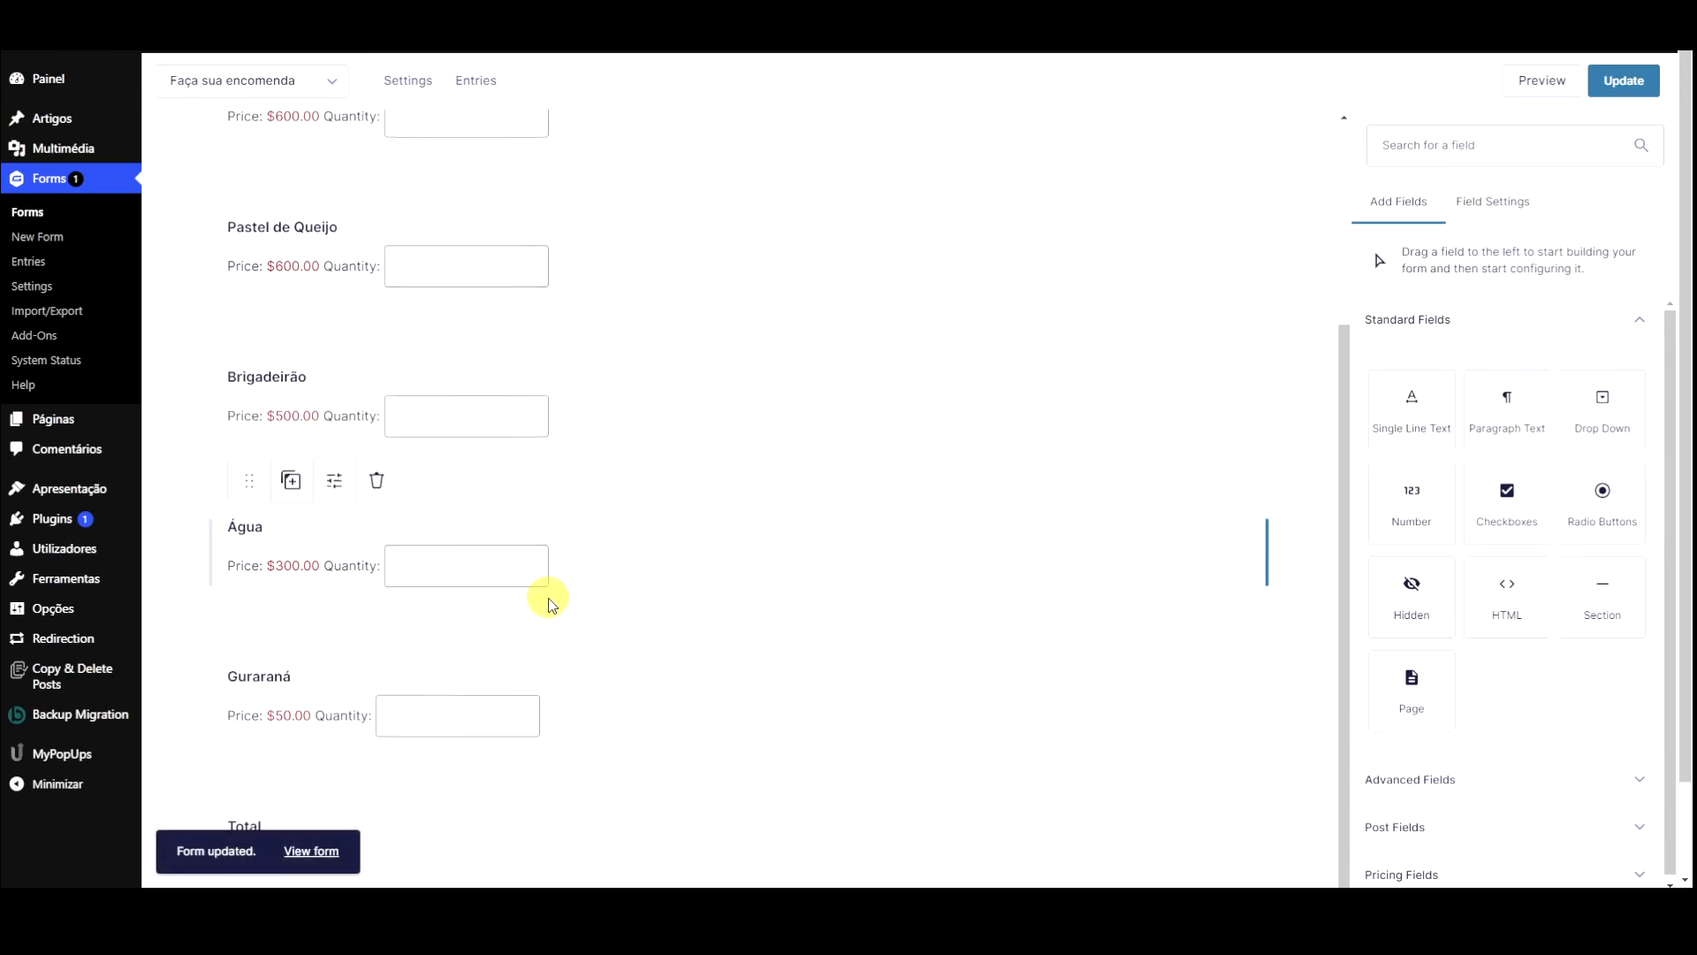
pyautogui.moveTo(255, 760)
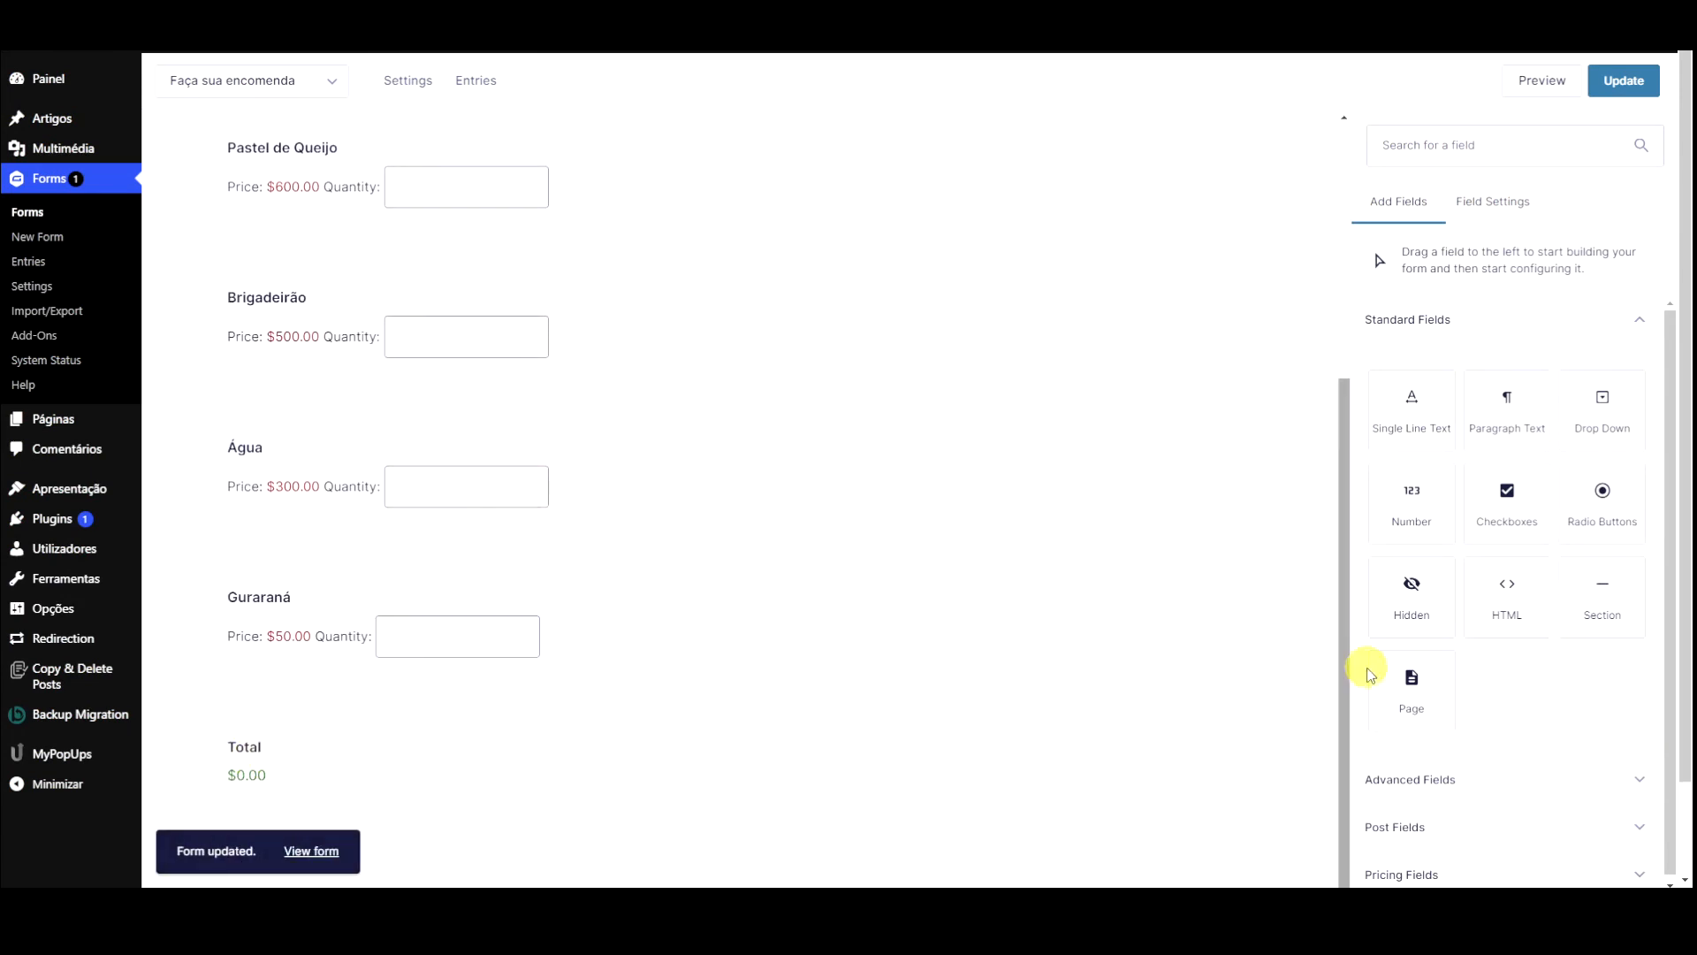
# Step: Try out a separate Quantity field between the Guraraná product and the Total, and delete it after viewing its settings
pyautogui.click(1429, 872)
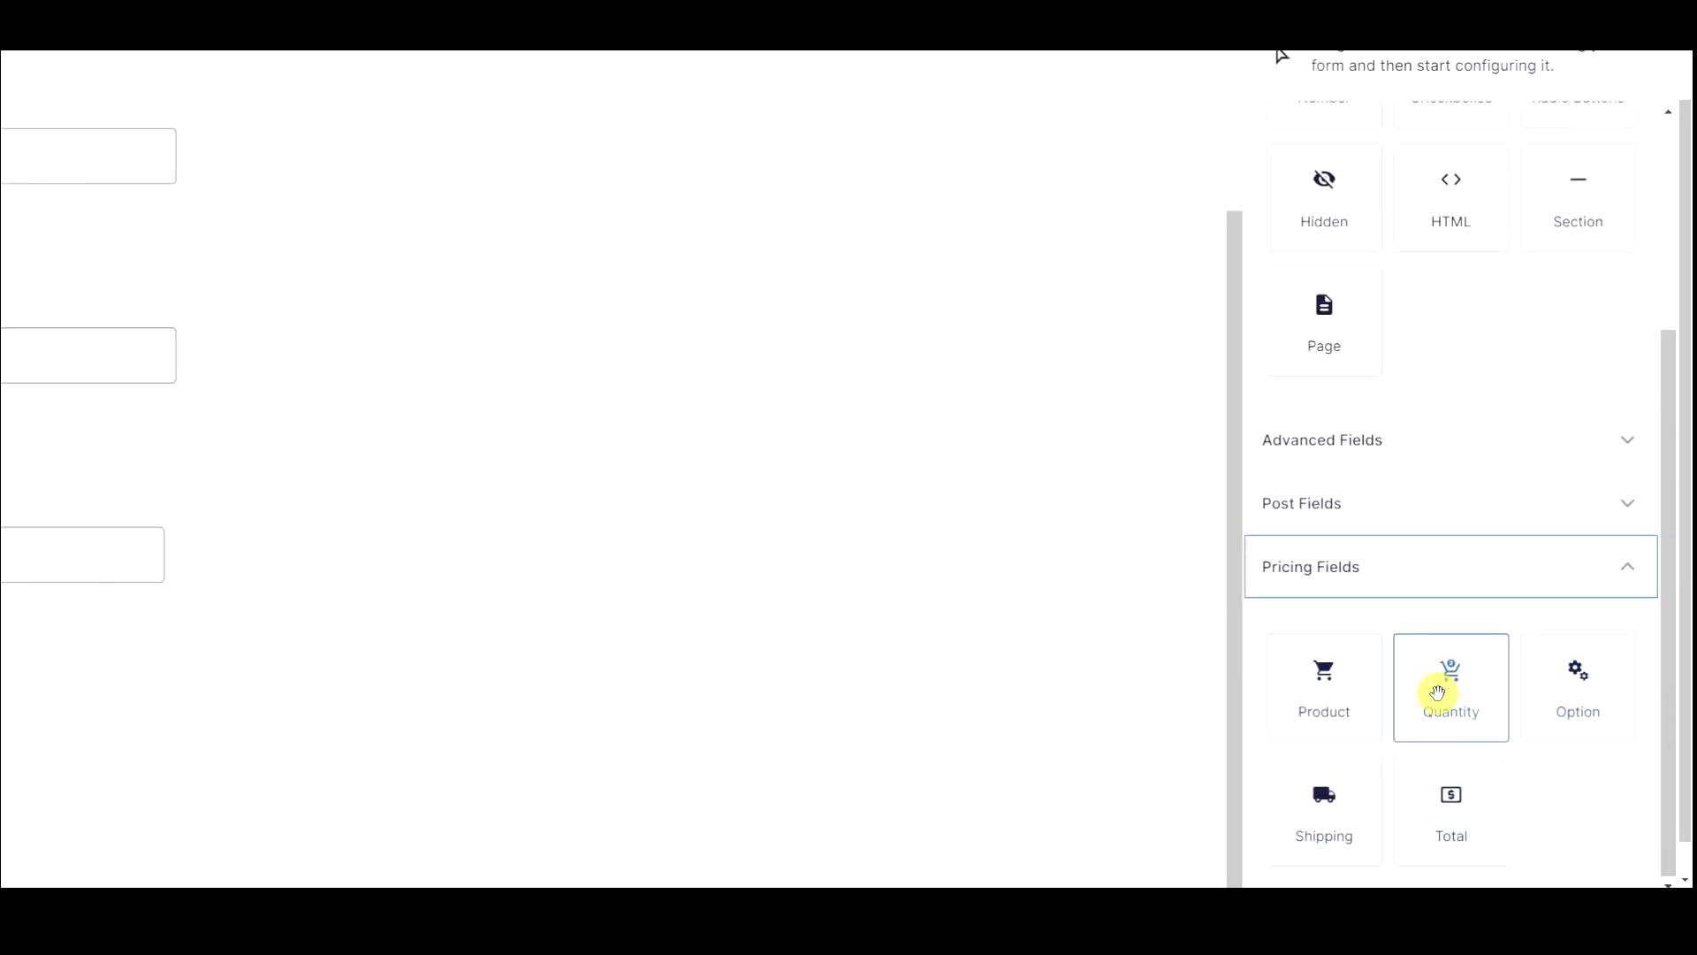
pyautogui.moveTo(1504, 719); pyautogui.dragTo(406, 720)
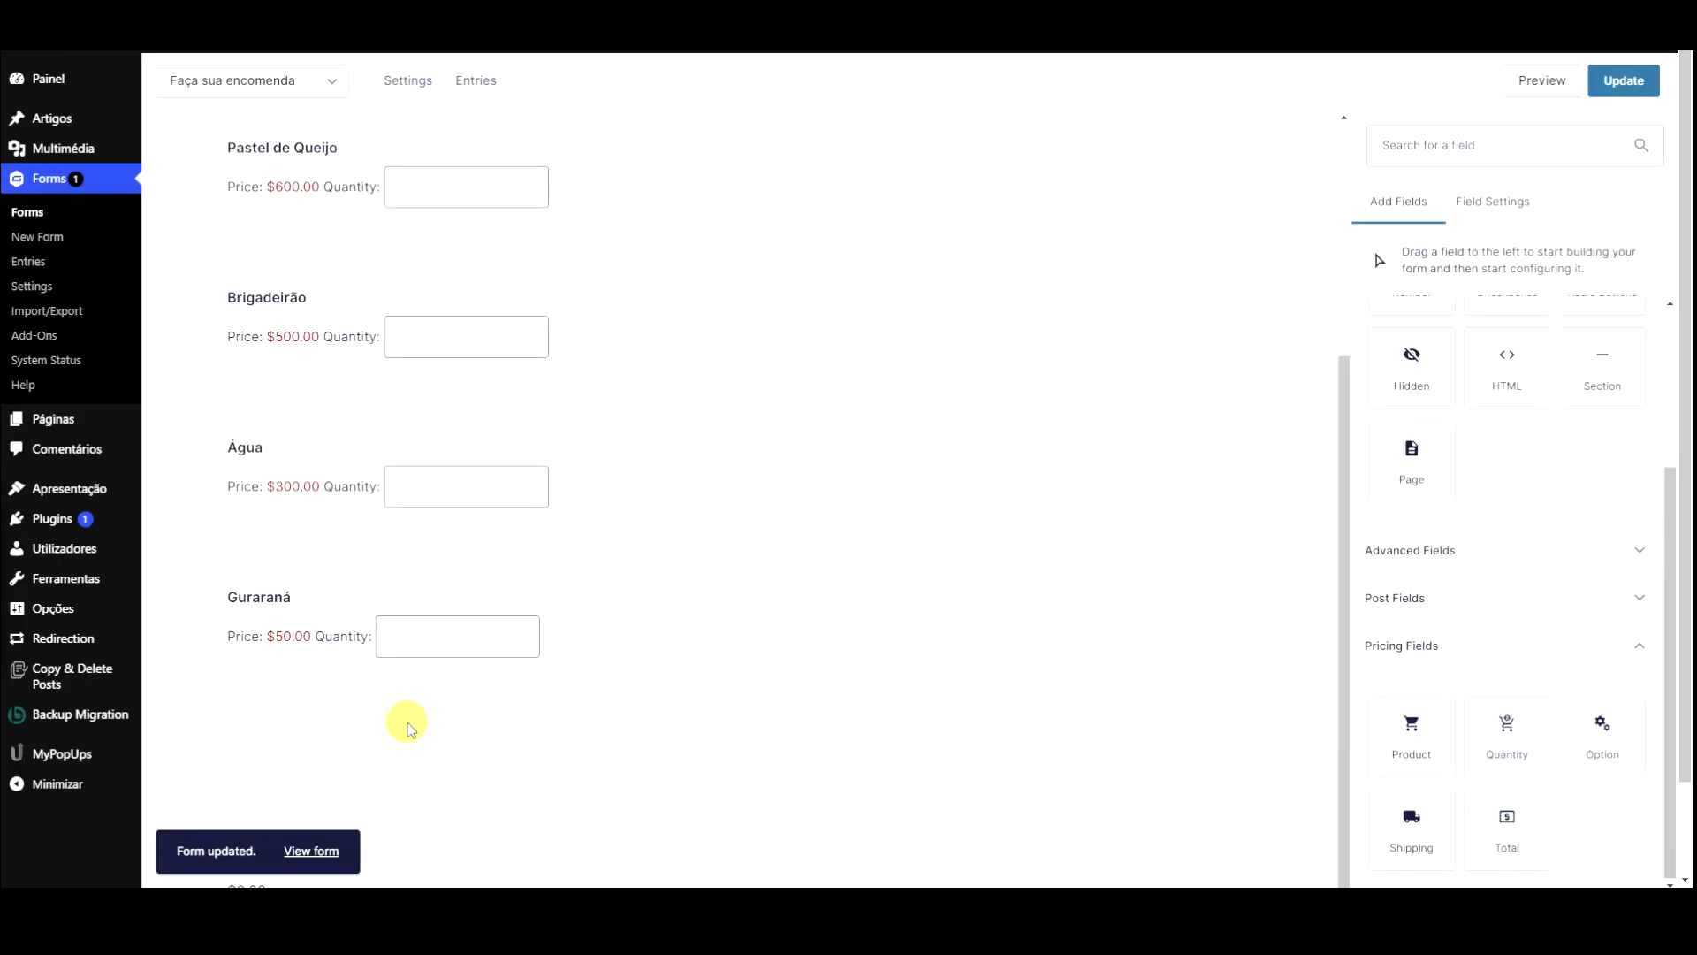
pyautogui.scroll(-2, 588, 705)
pyautogui.click(536, 624)
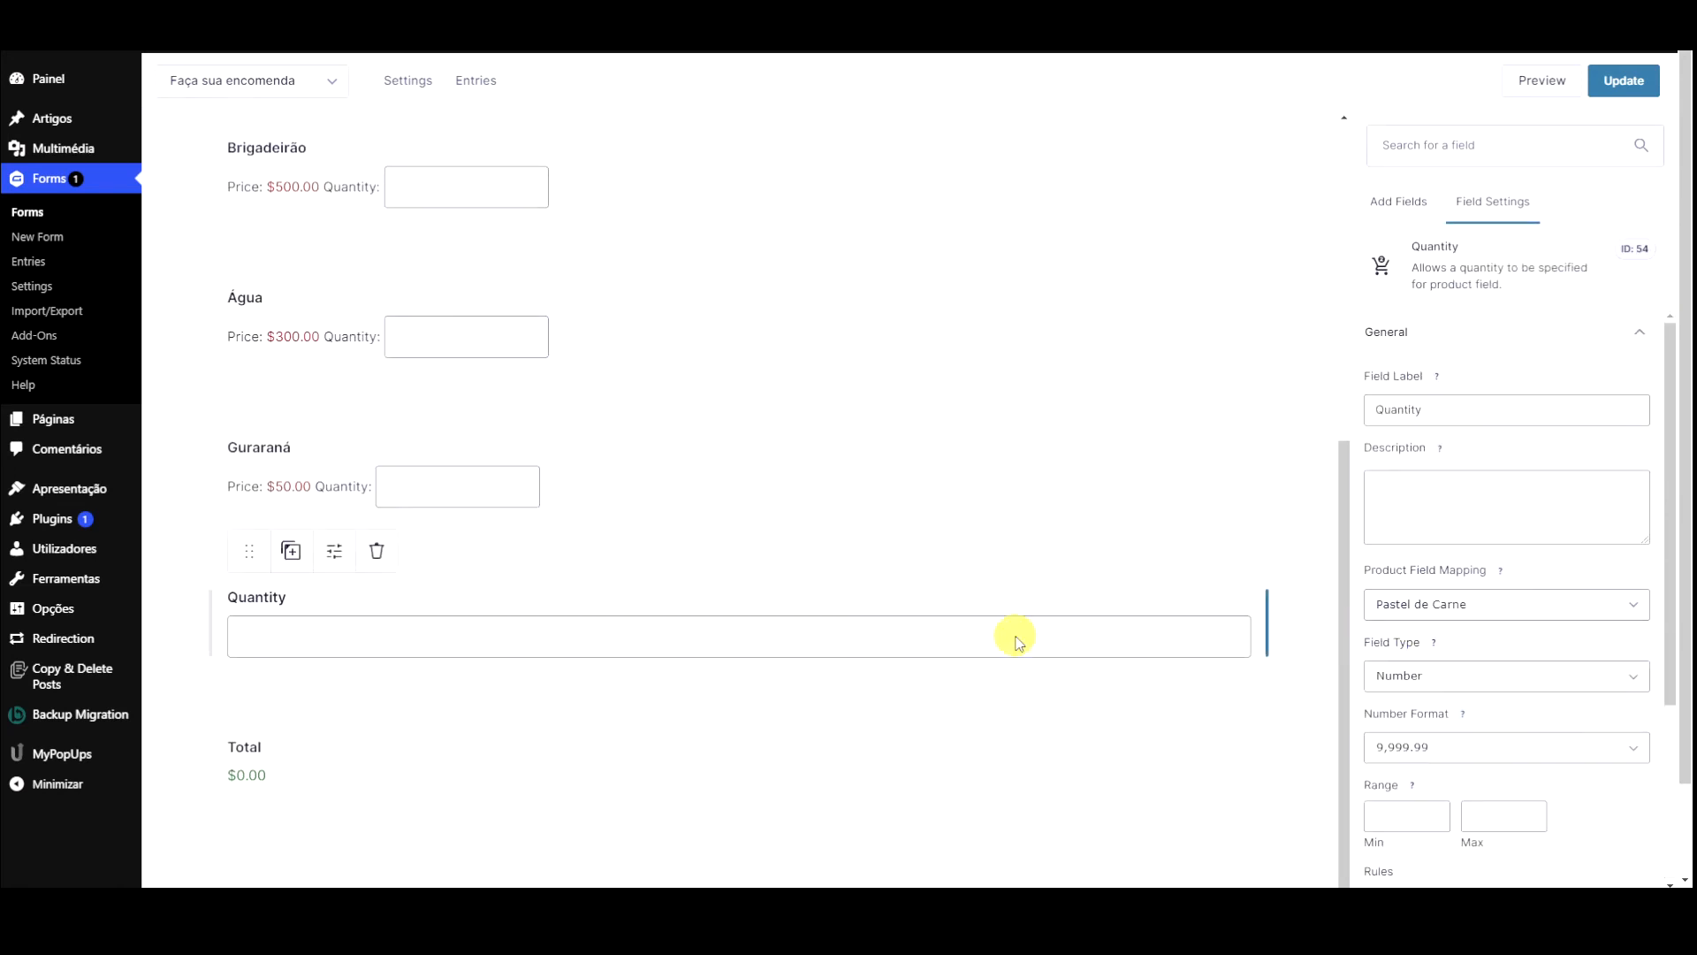
pyautogui.click(375, 557)
pyautogui.click(917, 121)
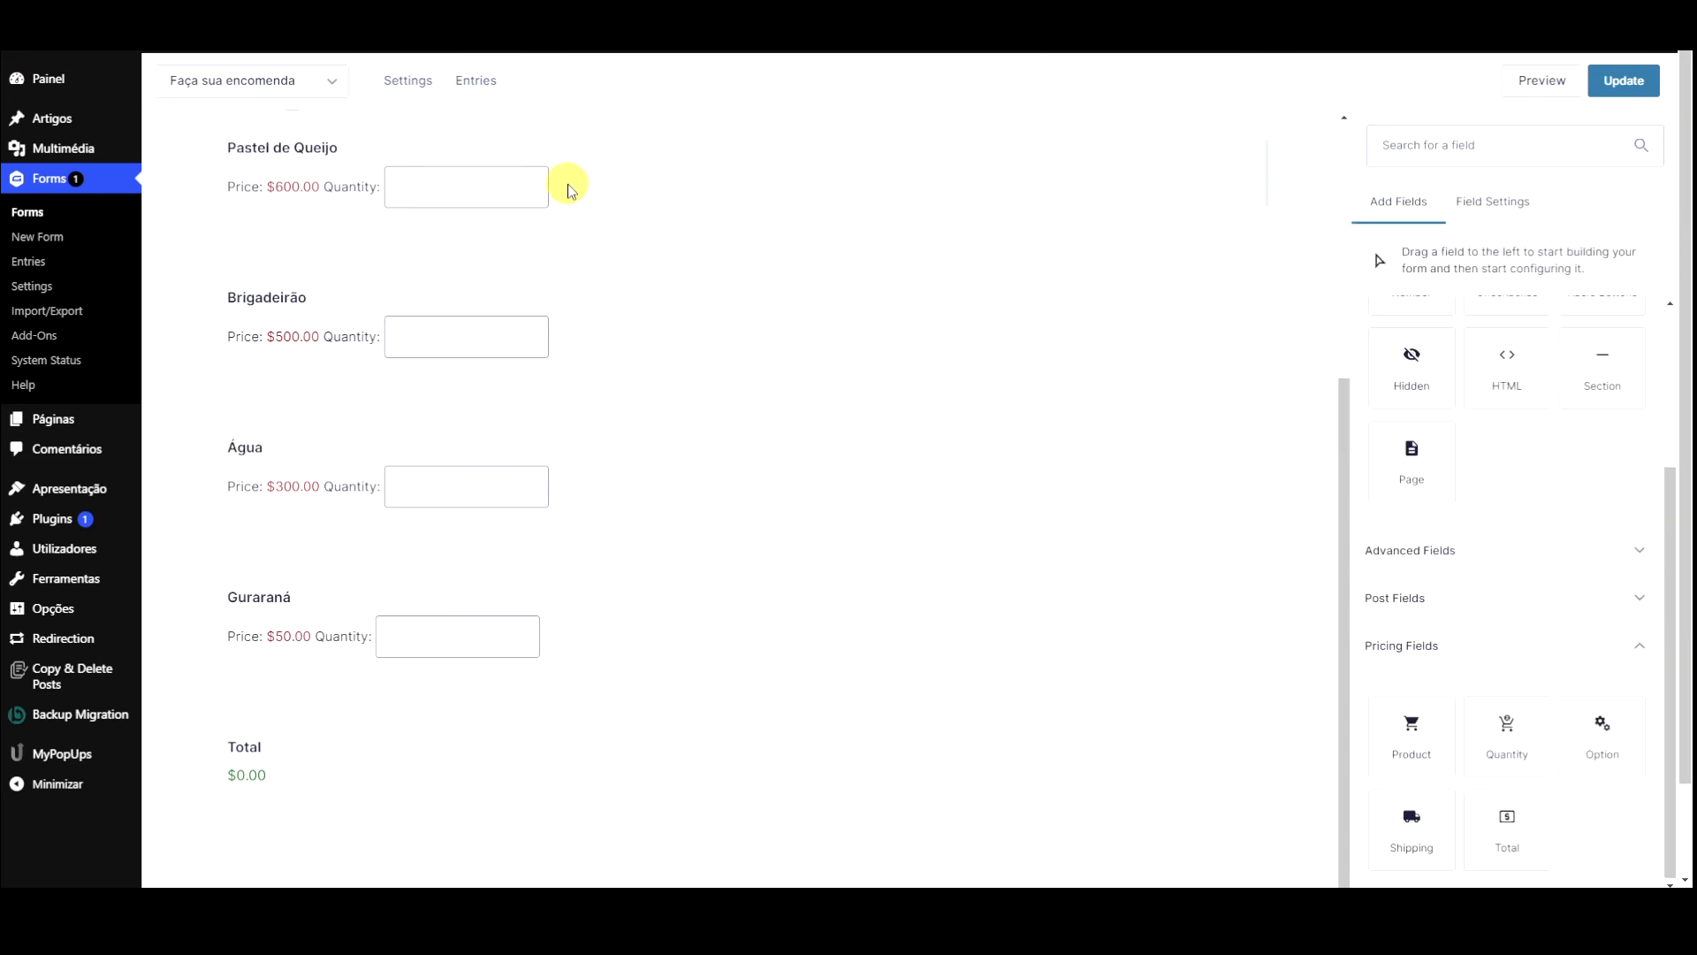
# Step: Save the order form again and switch to its preview page
pyautogui.moveTo(587, 512)
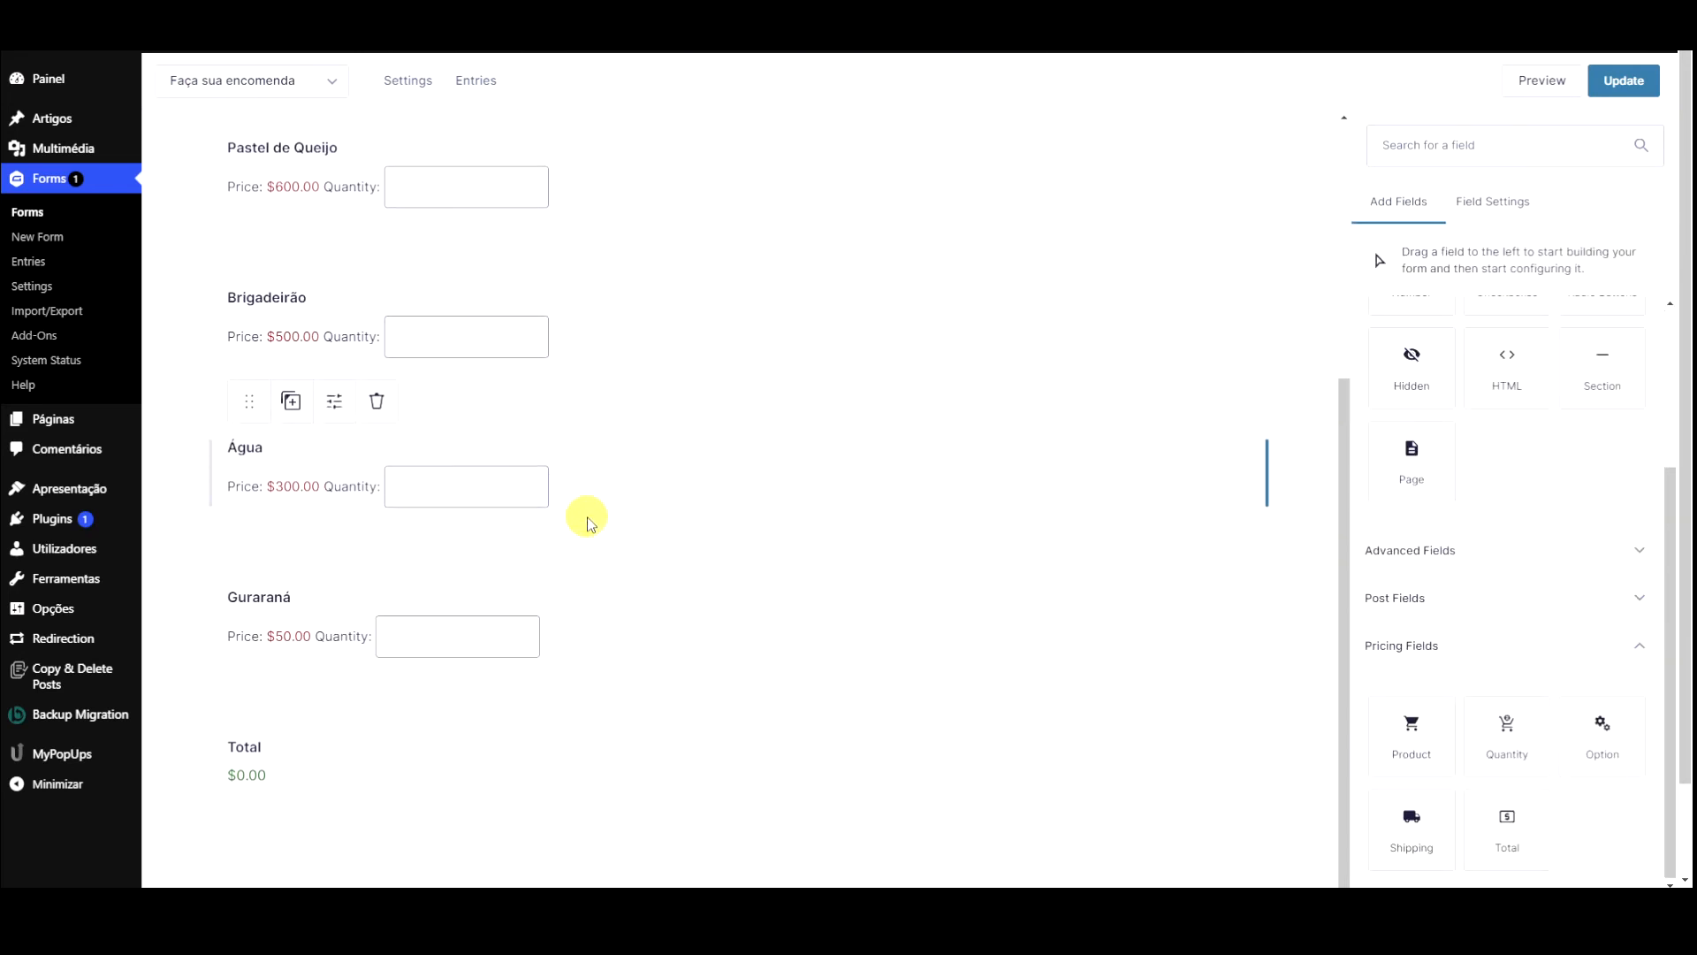
pyautogui.moveTo(303, 743)
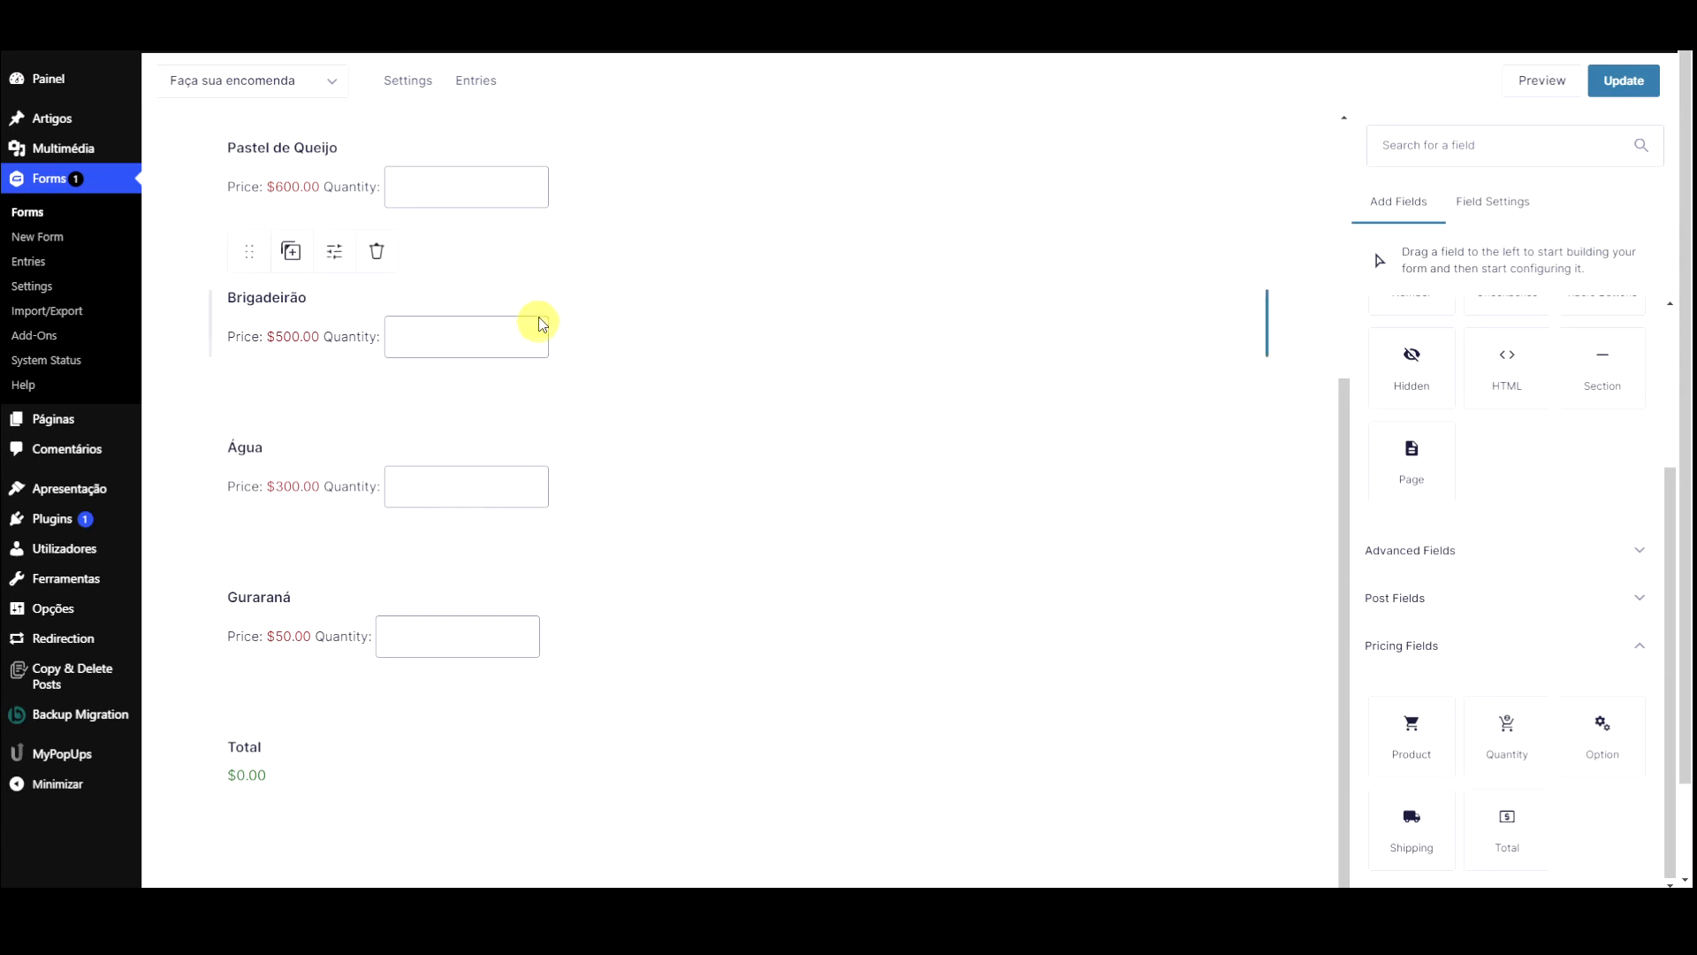
pyautogui.click(1623, 94)
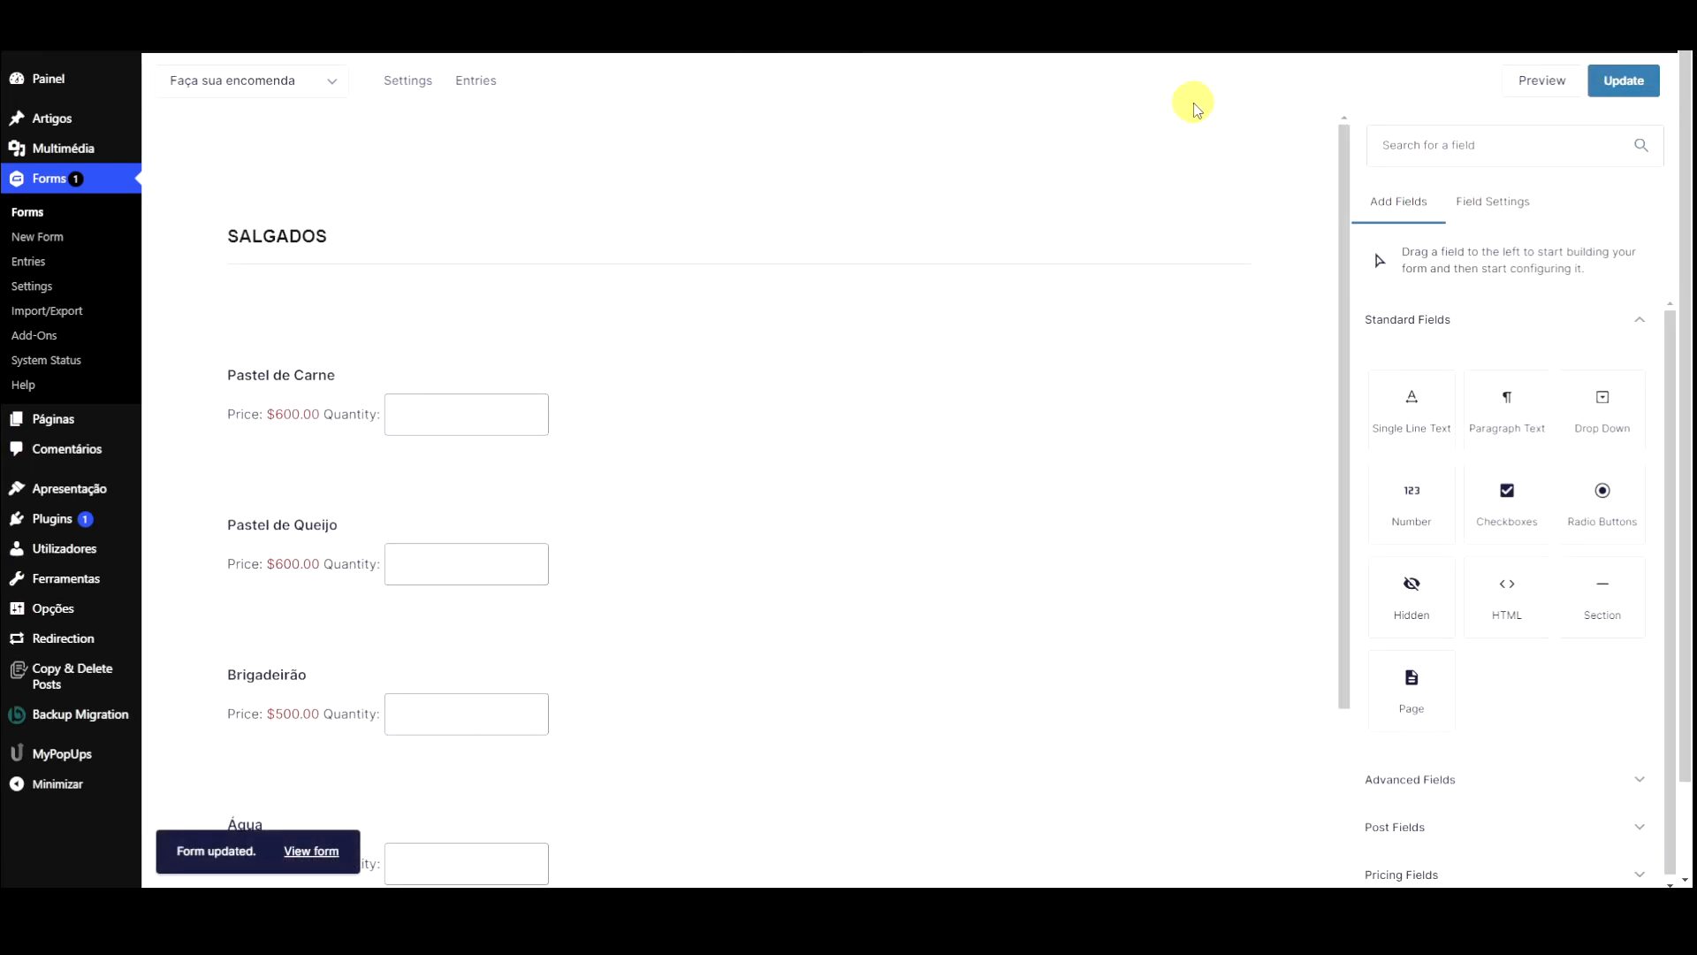
pyautogui.click(460, 21)
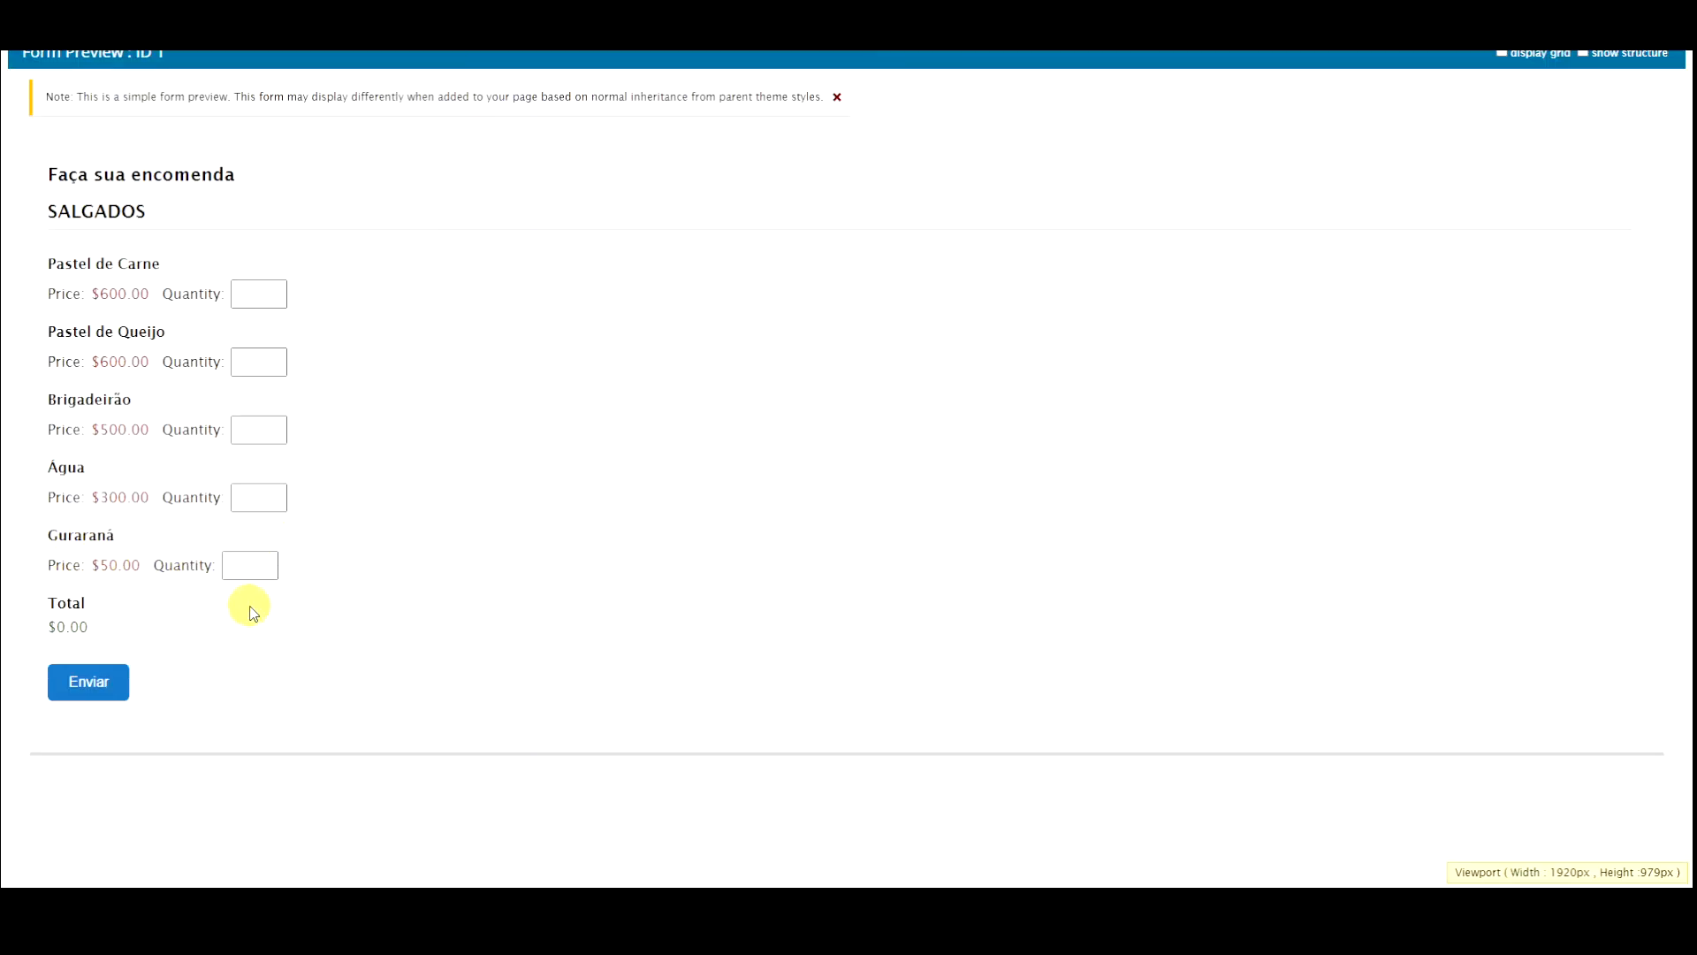
# Step: Enter test quantities in the form preview: 1 Pastel de Carne, 2 Pastel de Queijo, 1 Brigadeirão and 1 Água
pyautogui.click(275, 290)
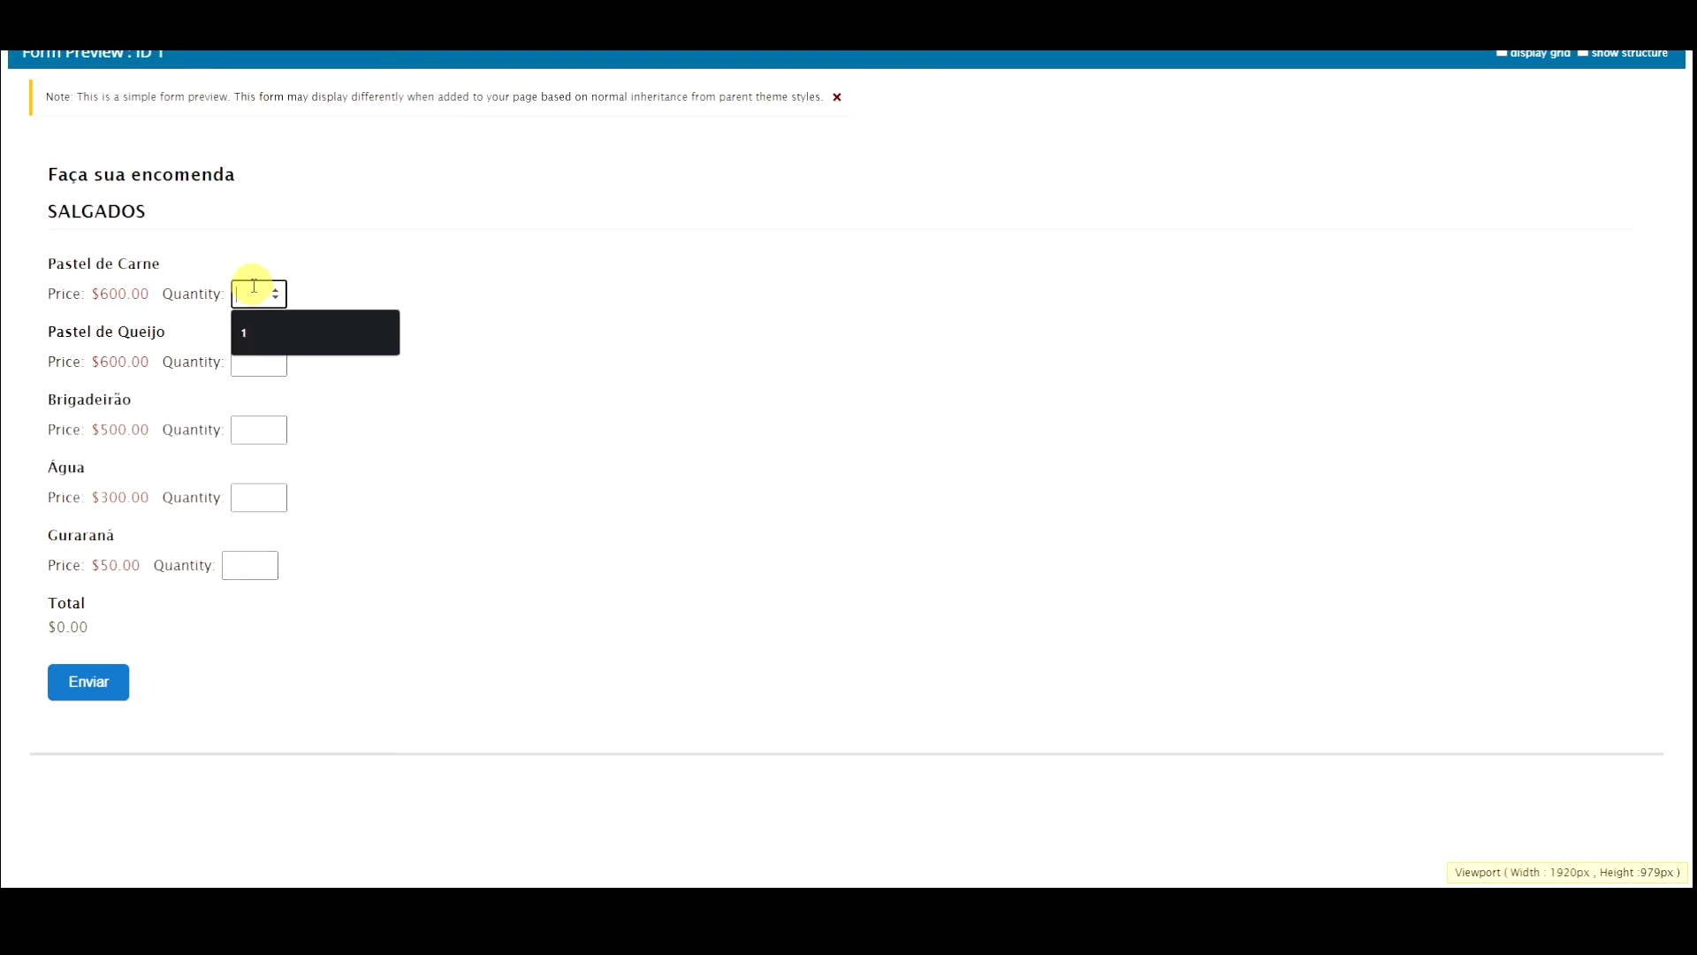
pyautogui.click(260, 365)
pyautogui.write('2')
pyautogui.click(256, 430)
pyautogui.write('1')
pyautogui.click(240, 495)
pyautogui.write('1')
pyautogui.click(245, 565)
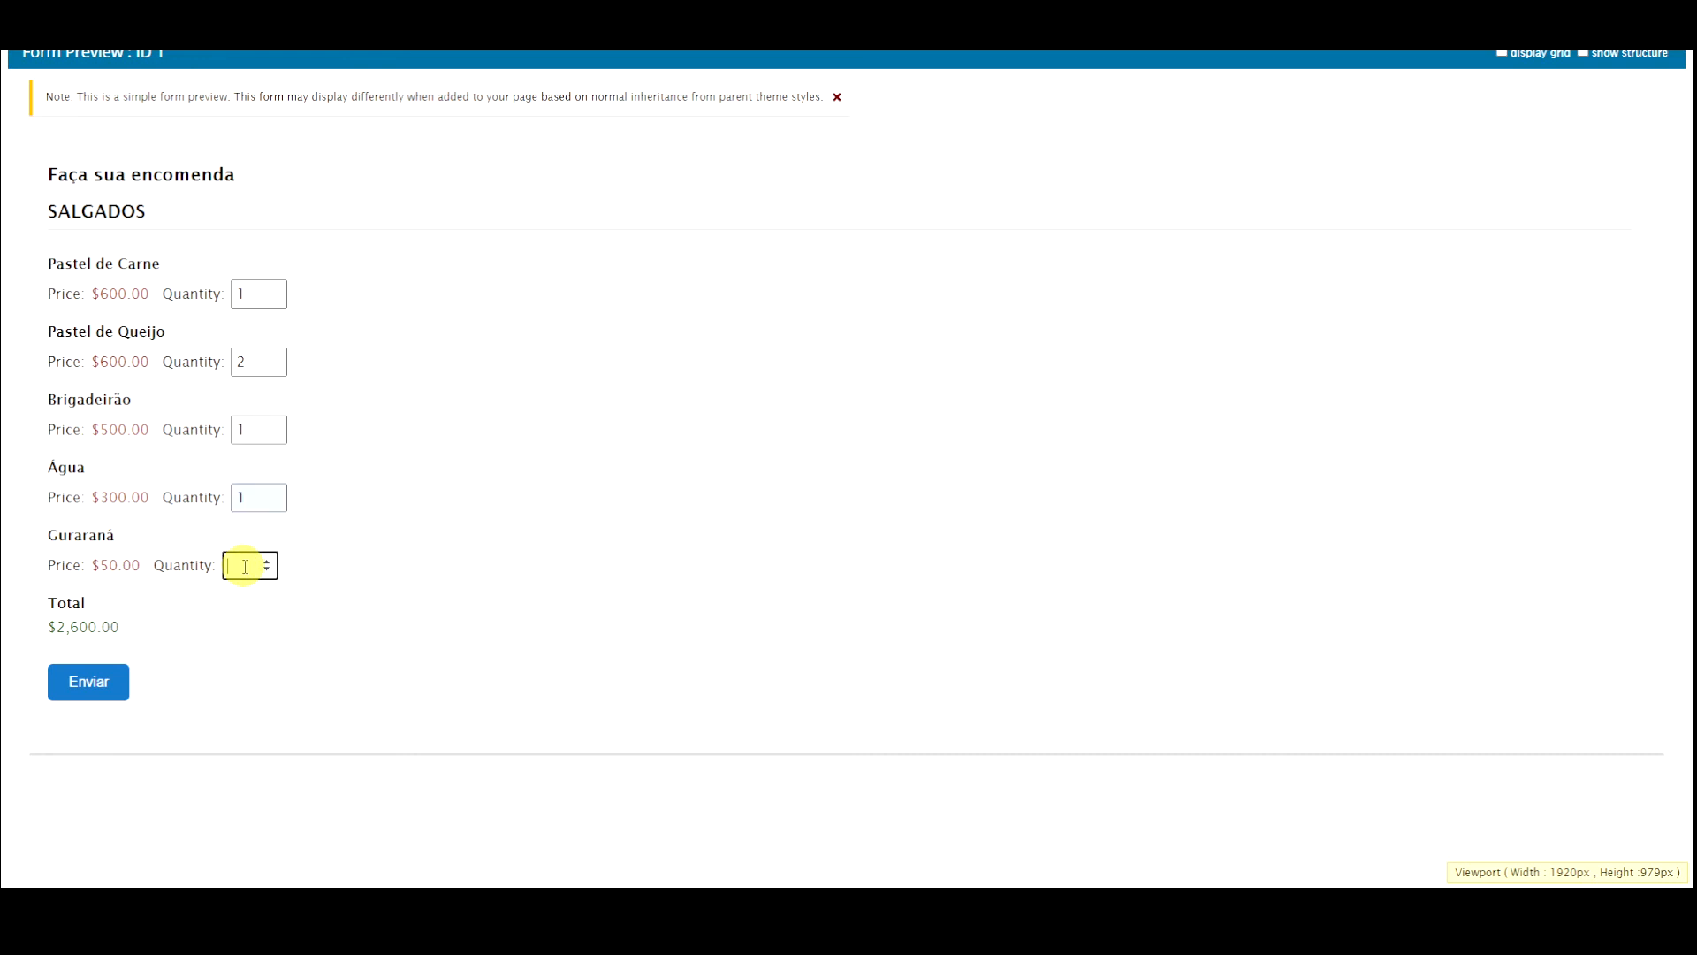